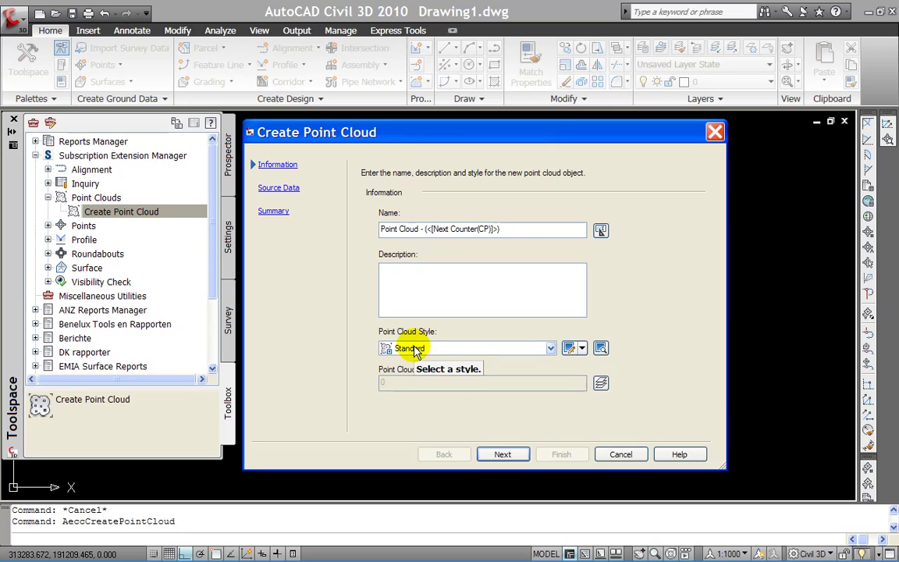
Step: Proceed to the source data of the new point cloud and choose the ASCII XYZ(Space Delimited) file format
left_click(502, 455)
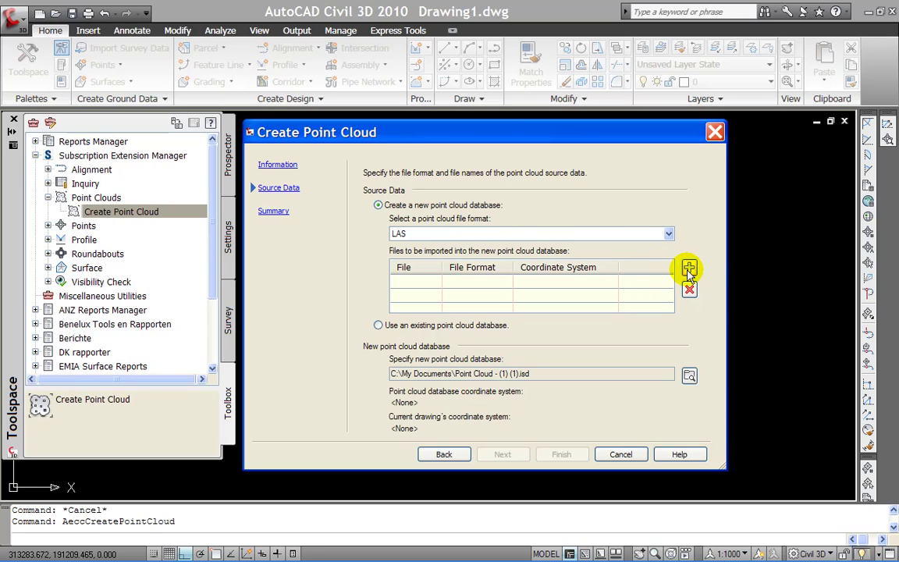
left_click(669, 235)
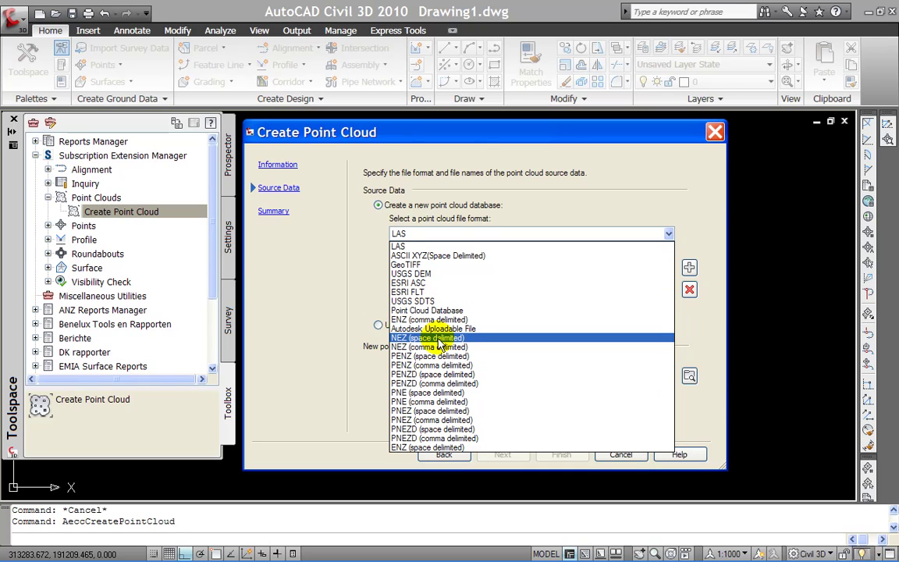
left_click(413, 257)
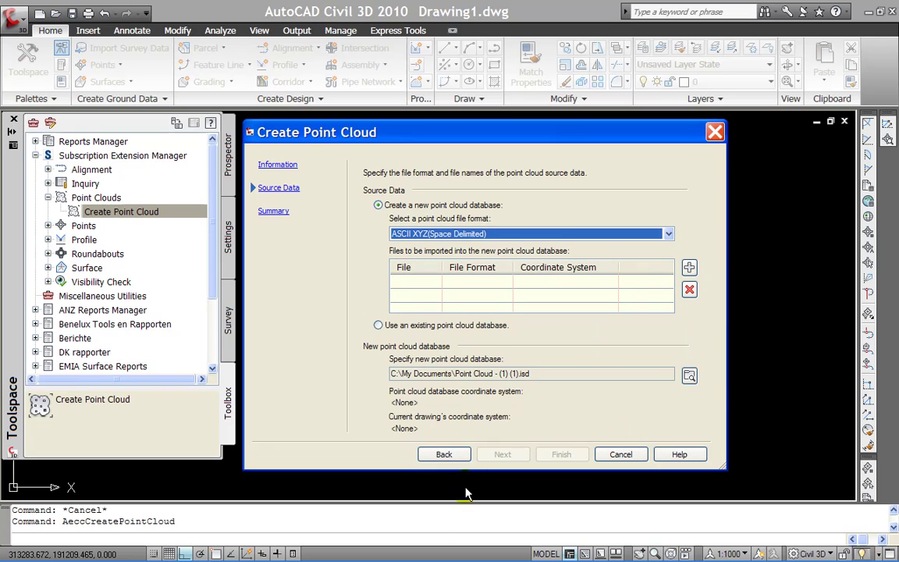
Step: Switch to Notepad to examine the coordinate layout in Manchester Point Cloud.xyz, and minimize the file again
mouse_move(484, 556)
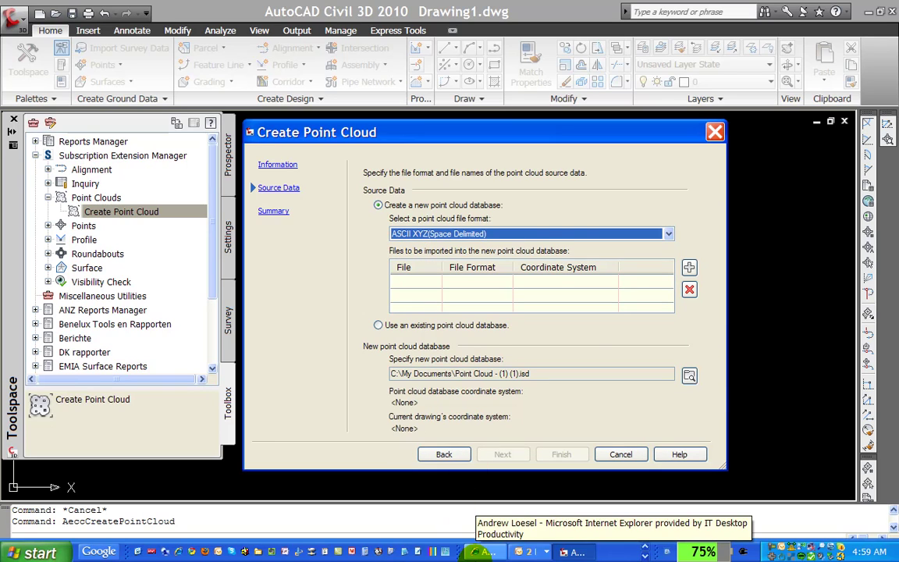
left_click(645, 556)
left_click(645, 555)
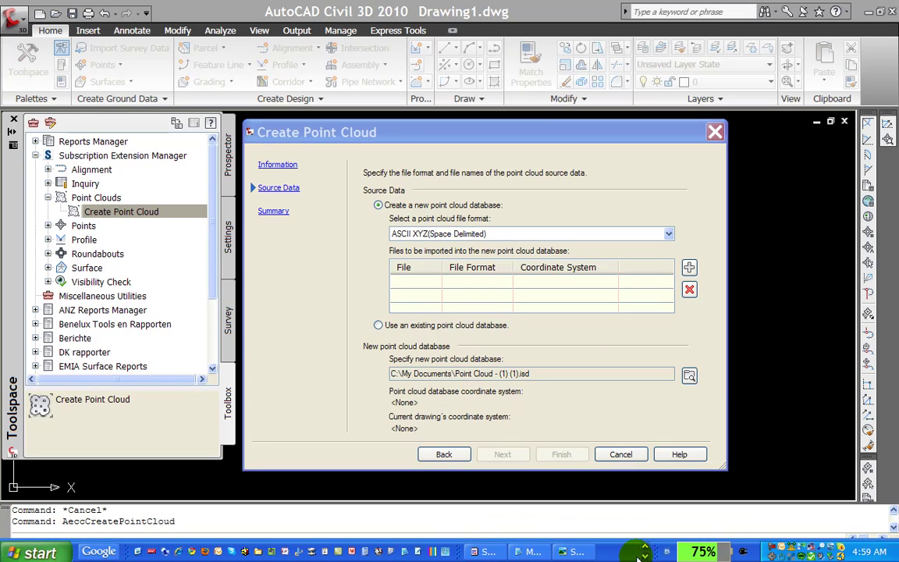
left_click(528, 553)
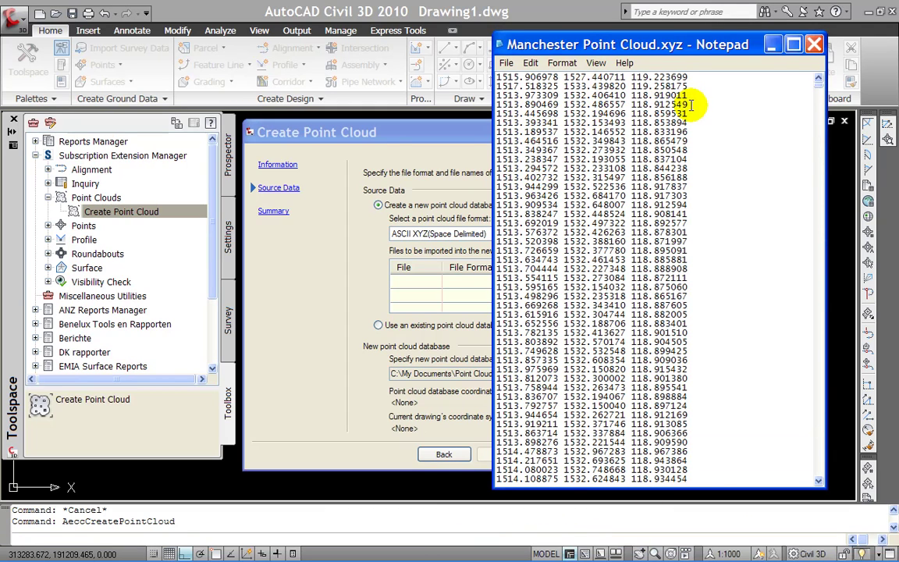
left_click(773, 45)
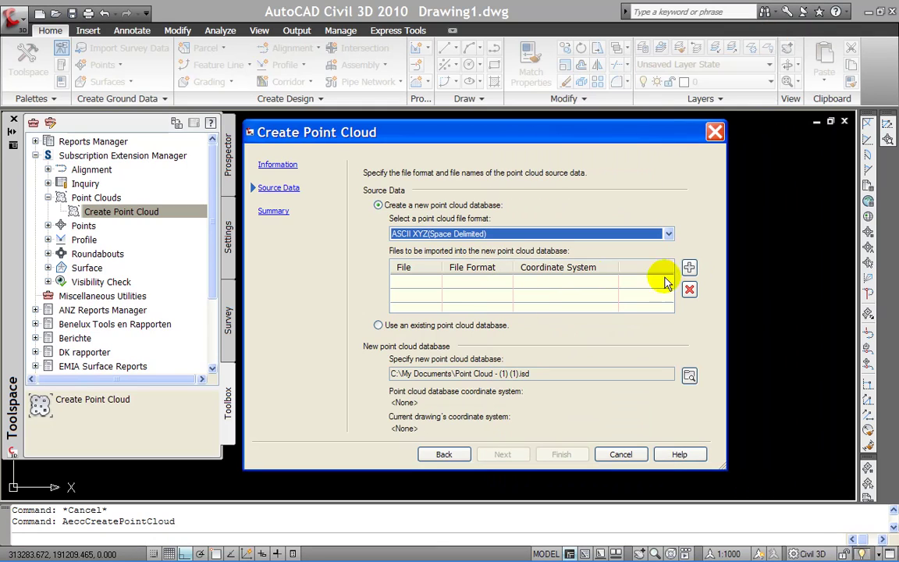
Step: Add Manchester Point Cloud.xyz from the SAP Video Data folder as the file to import into the new database
left_click(689, 267)
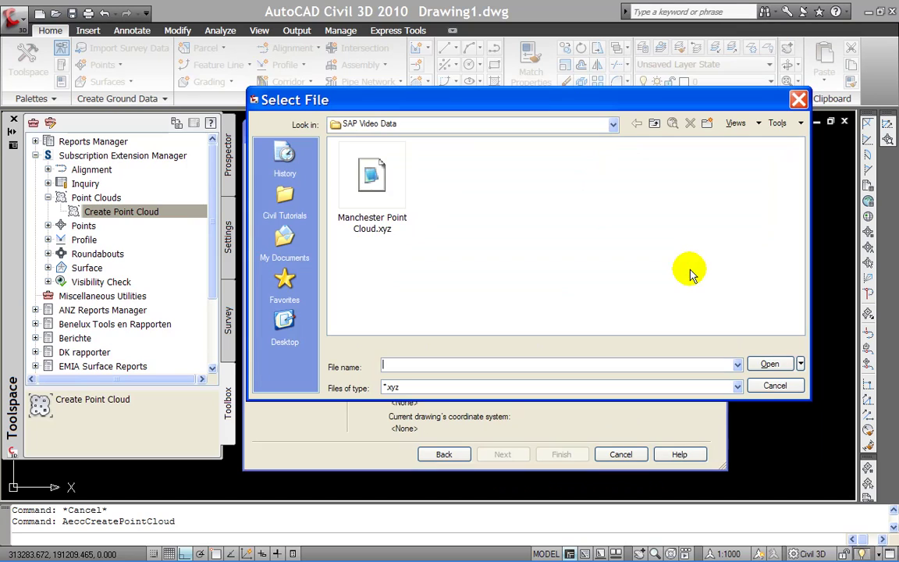
left_click(373, 178)
left_click(769, 364)
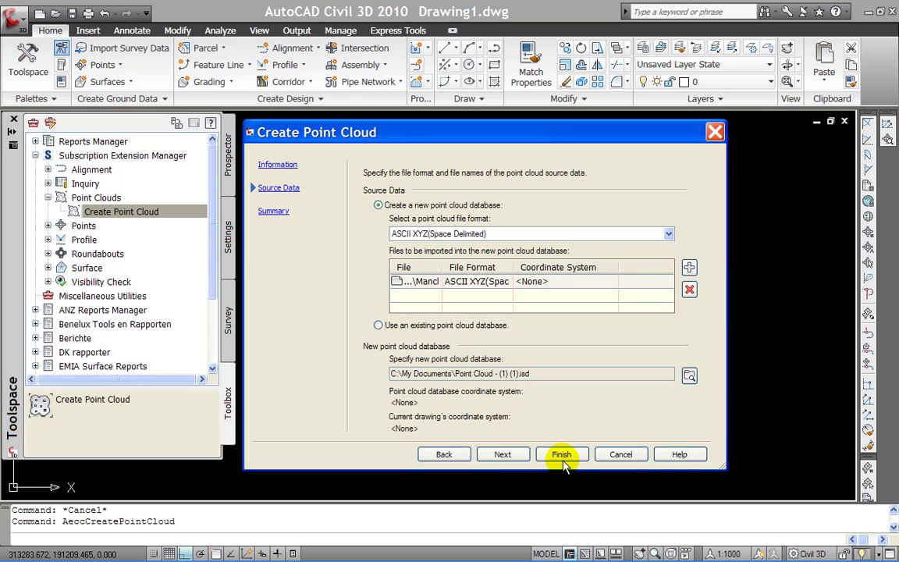
Step: Proceed to the point cloud summary, finish creating the point cloud, and dismiss the background-processing notices
left_click(519, 456)
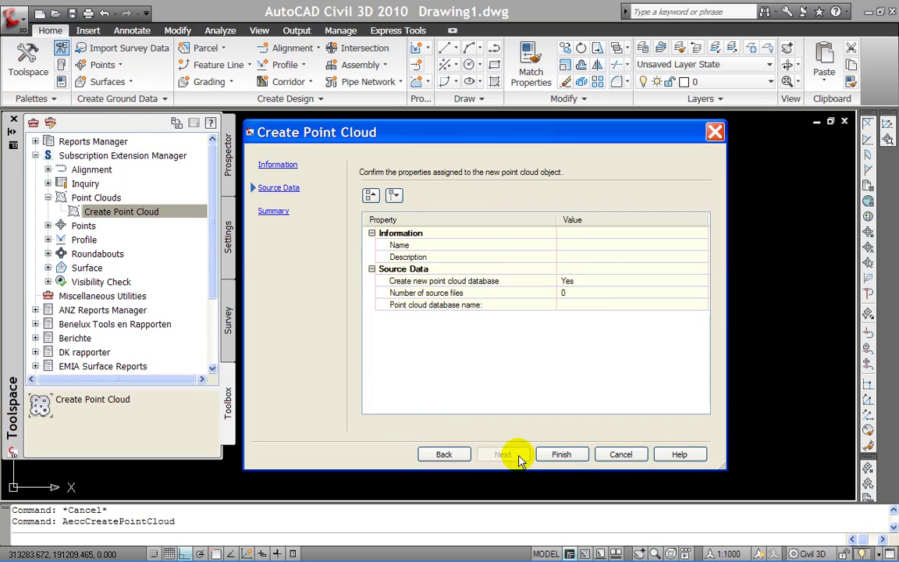
left_click(562, 455)
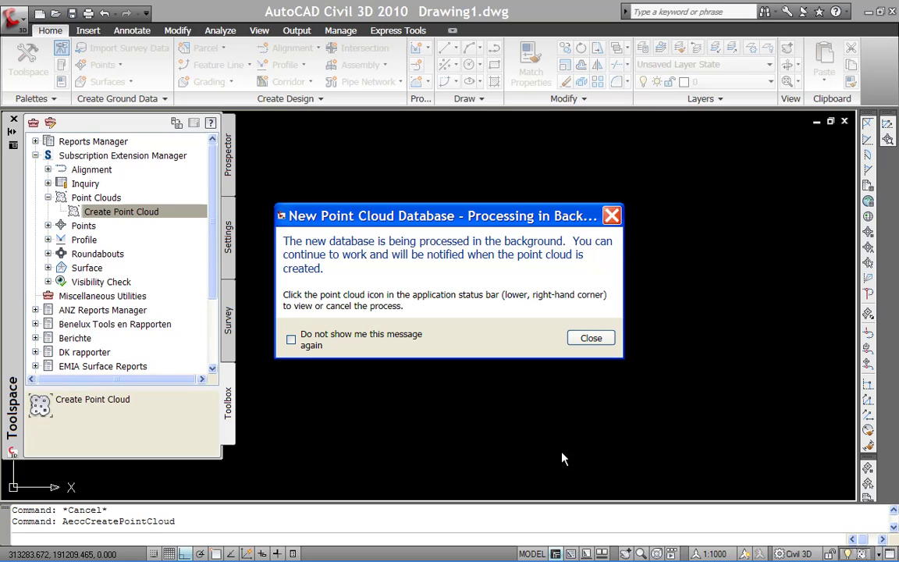
left_click(591, 339)
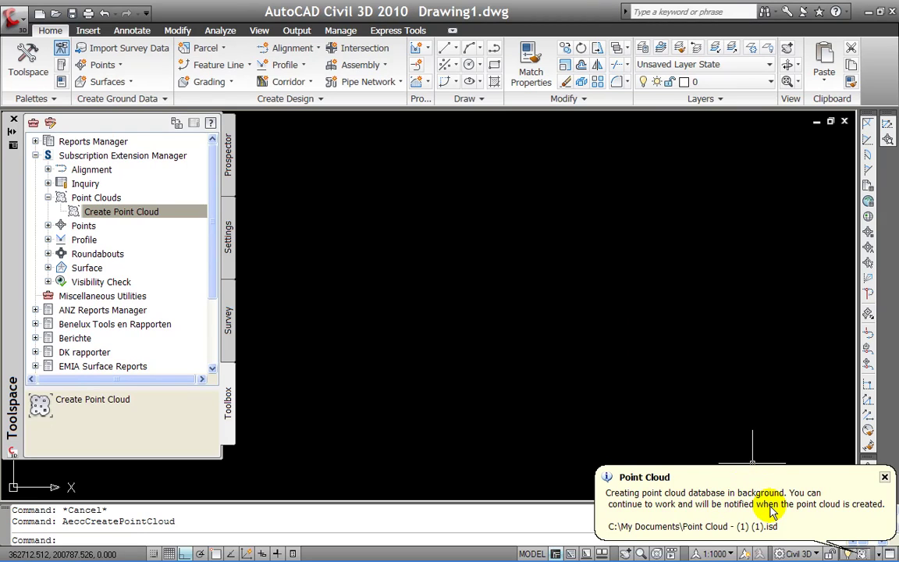
left_click(884, 477)
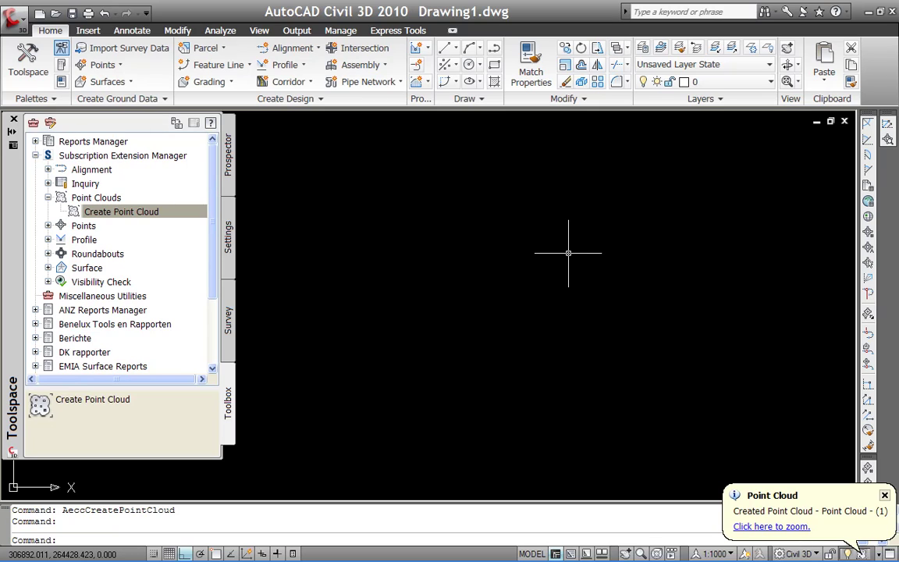
Step: Zoom to the newly created point cloud and switch the drawing to the southeast isometric view
left_click(773, 528)
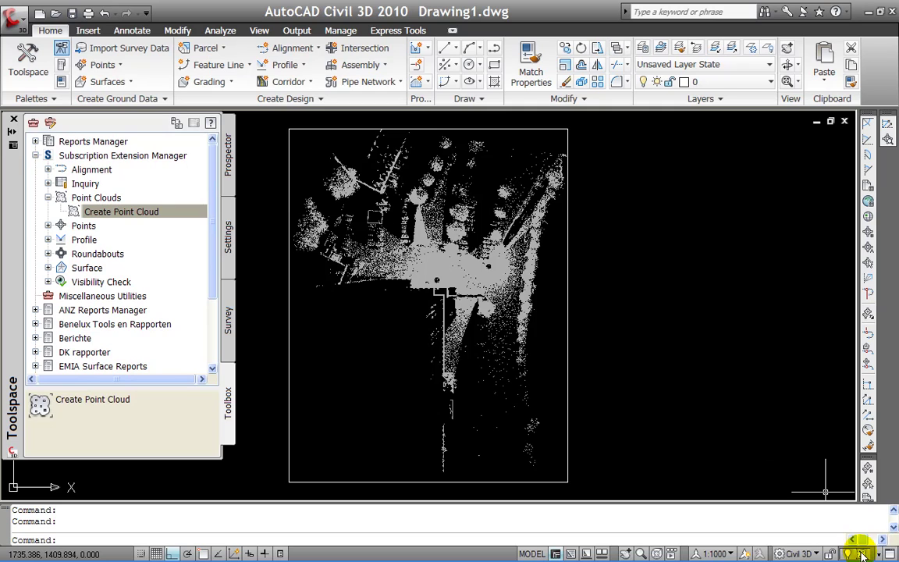
left_click(722, 394)
left_click(661, 352)
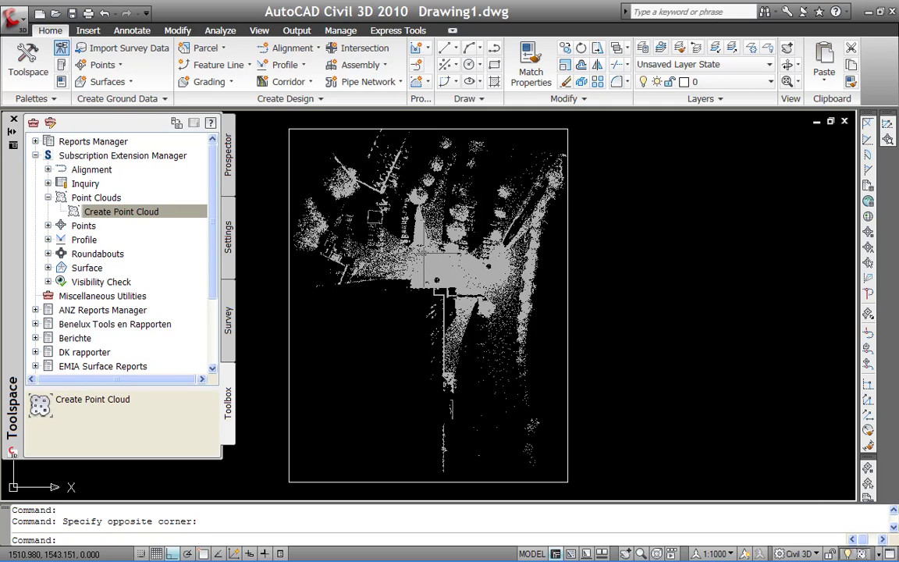
left_click(259, 31)
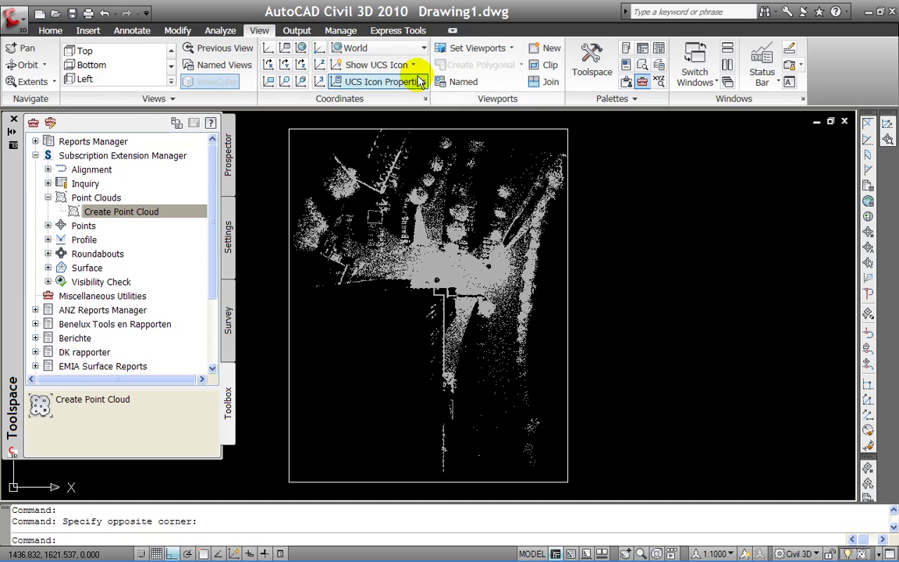
left_click(171, 80)
left_click(93, 150)
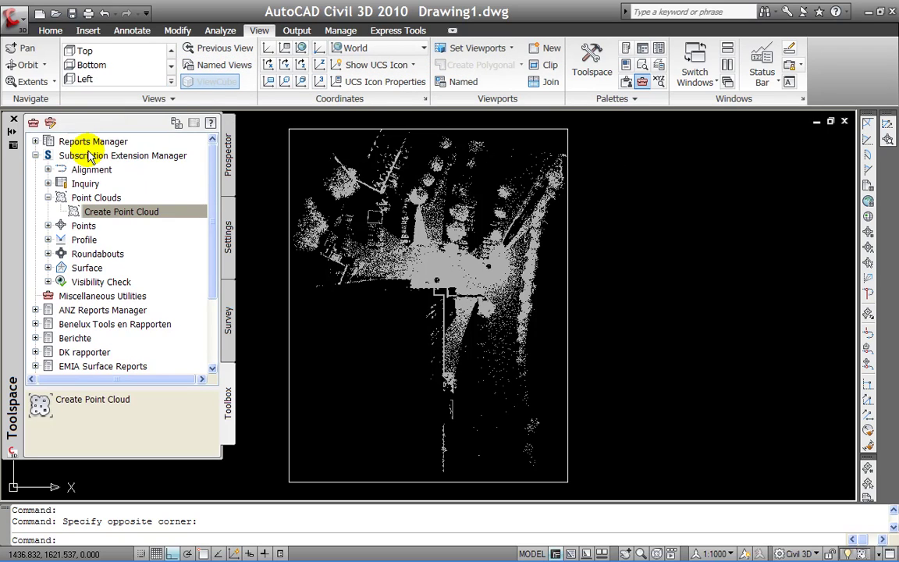
left_click(403, 309)
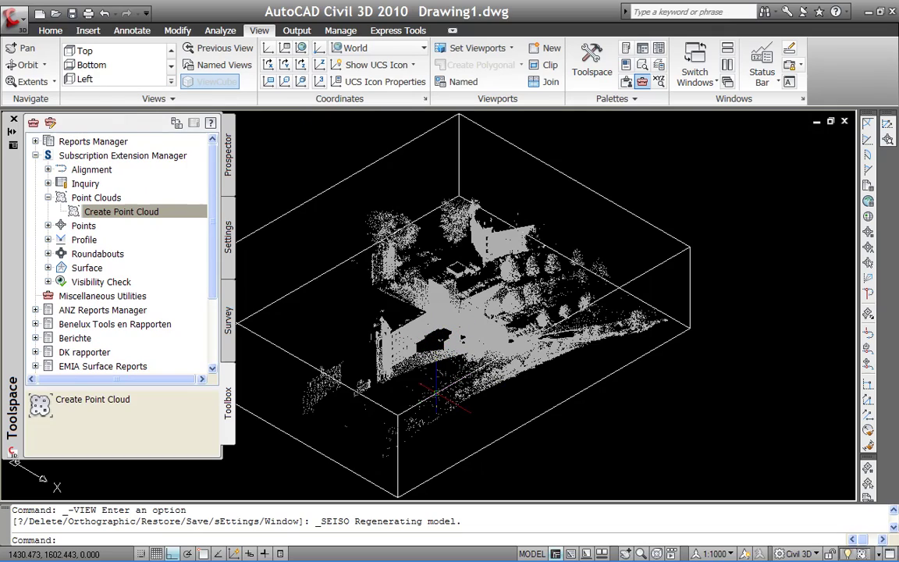
Step: Examine the point cloud's buildings, trees and street details up close and as a whole
scroll(436, 337, "up", 5)
scroll(474, 323, "up", 4)
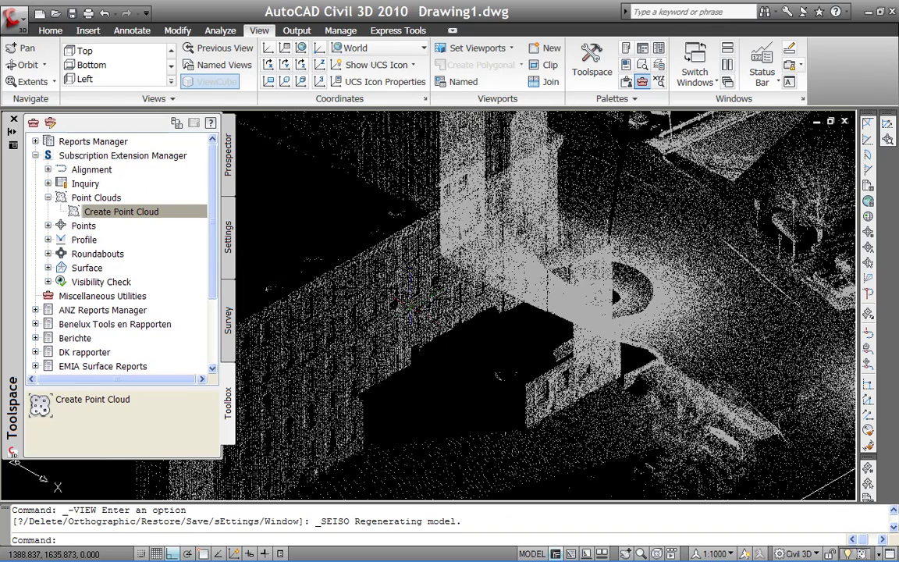
middle_click_drag(473, 322, 457, 300)
scroll(563, 288, "down", 4)
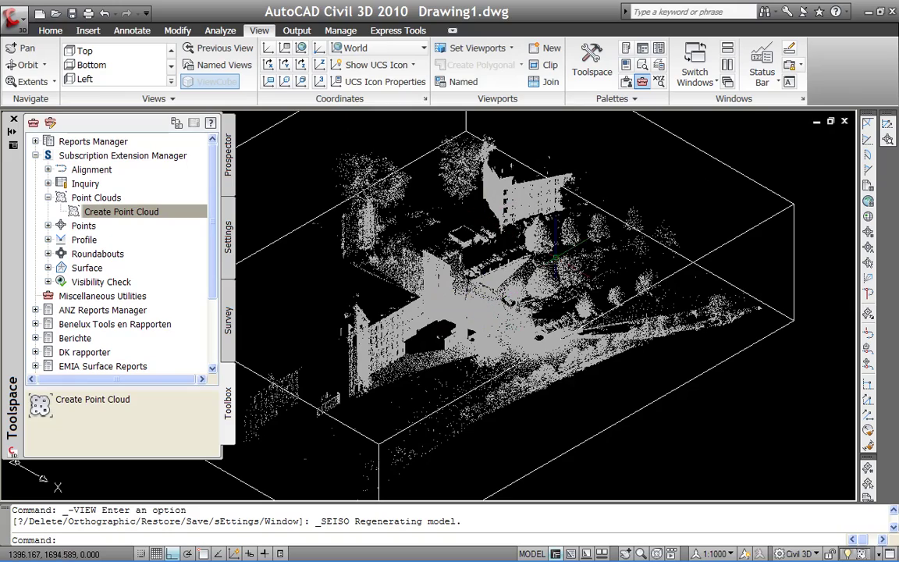
scroll(500, 274, "up", 5)
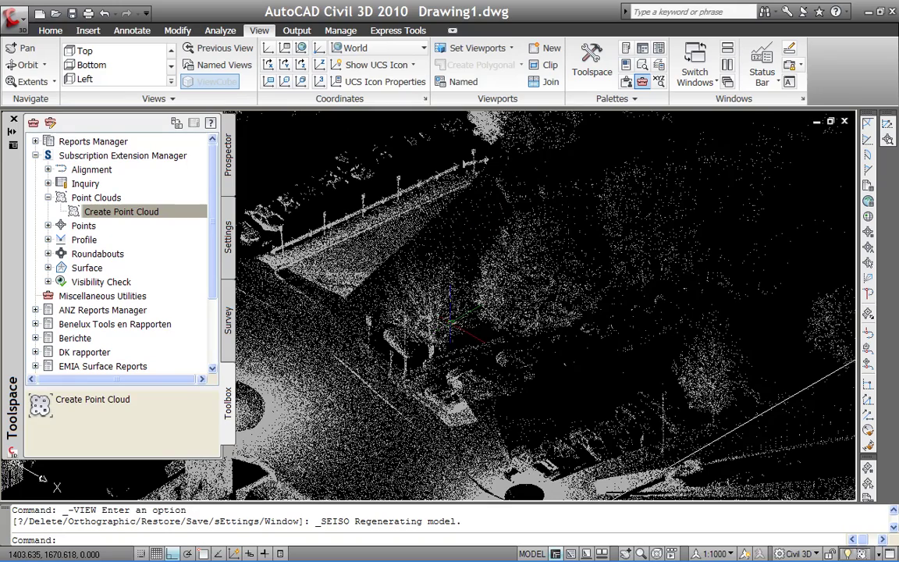
scroll(445, 314, "up", 5)
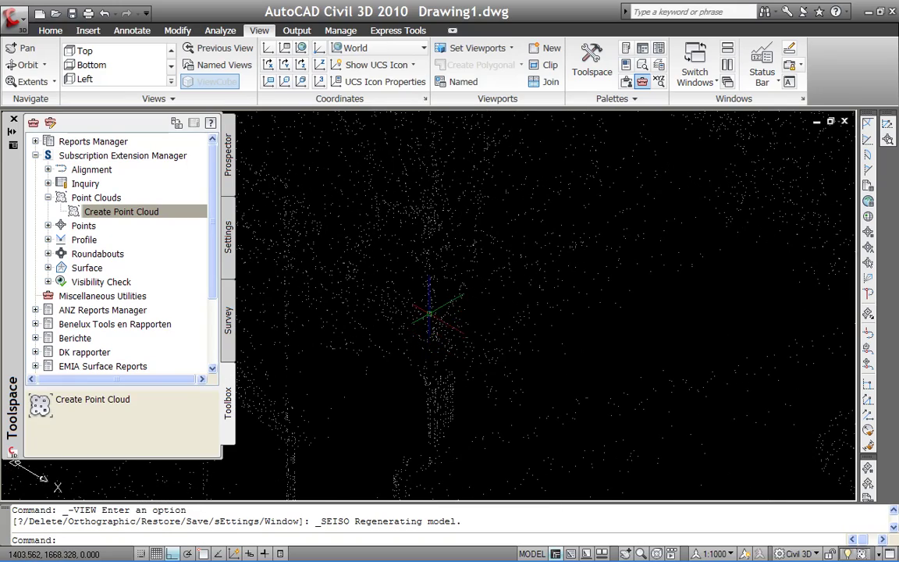
scroll(445, 314, "down", 5)
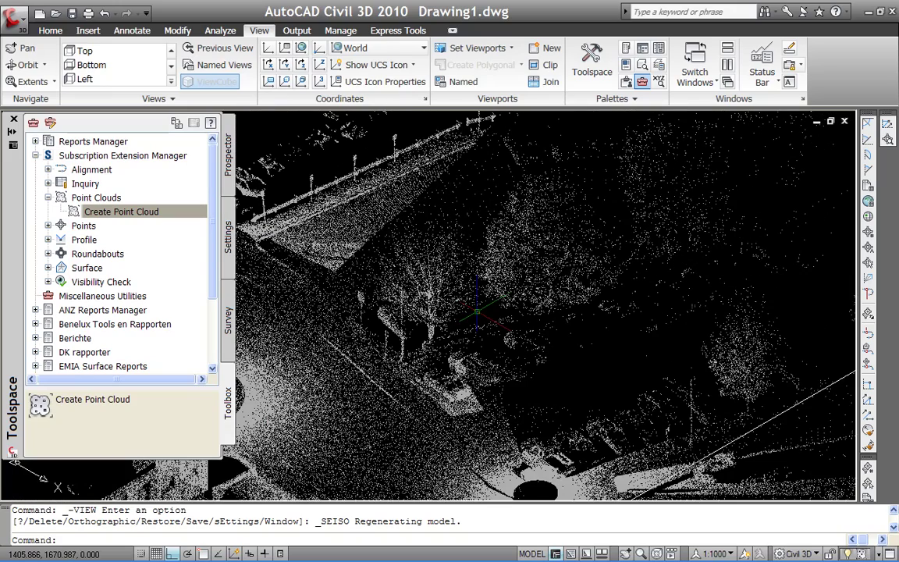
scroll(445, 313, "down", 5)
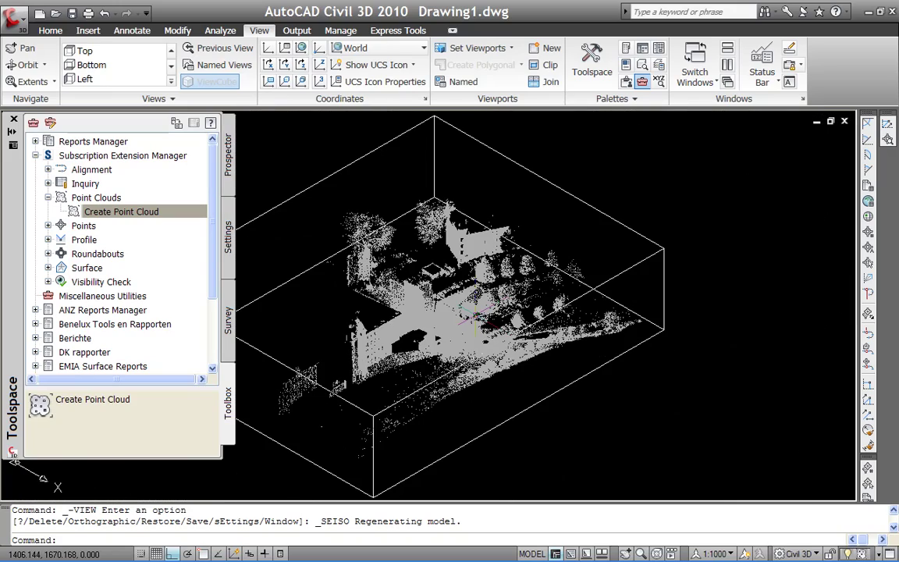
middle_click_drag(474, 308, 522, 299)
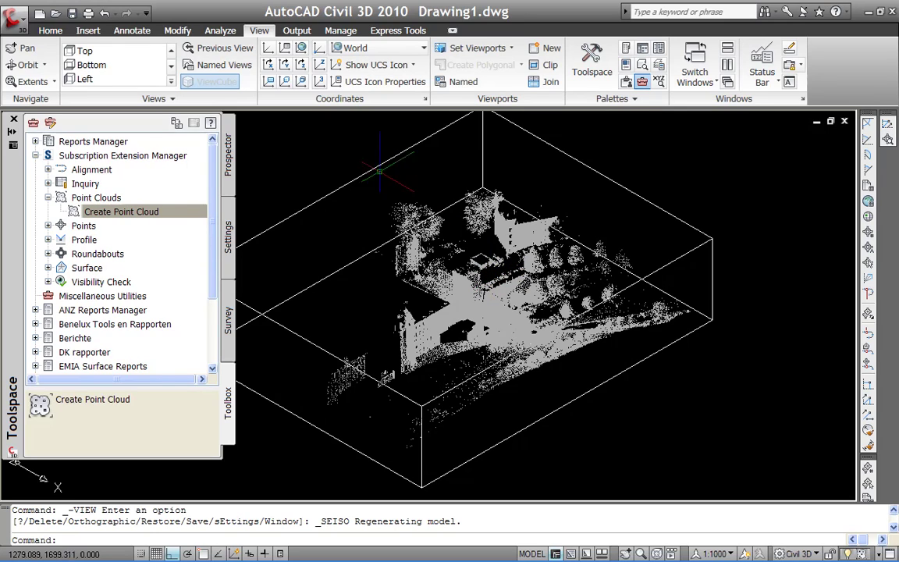
Step: Edit the point cloud's Standard style so that color is assigned by Elevation Ranges
left_click(360, 177)
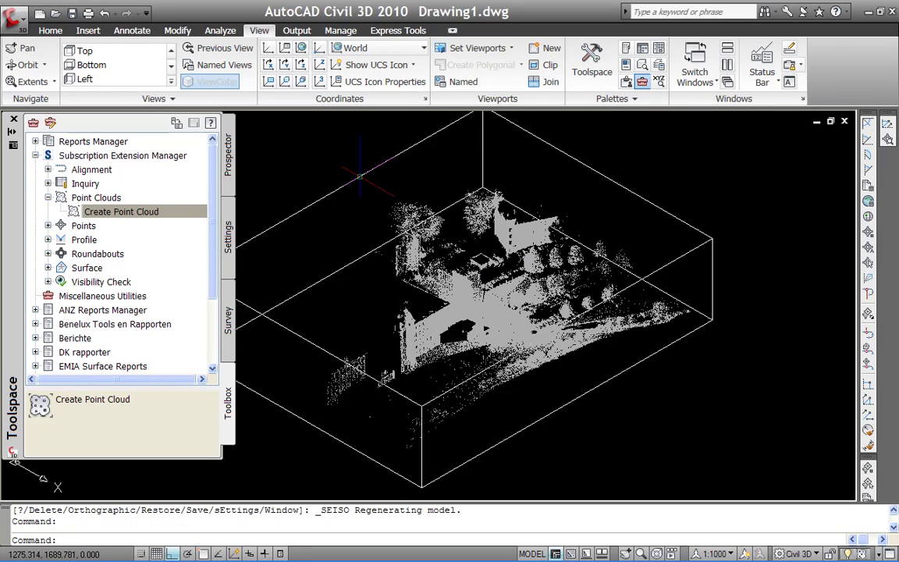
right_click(360, 178)
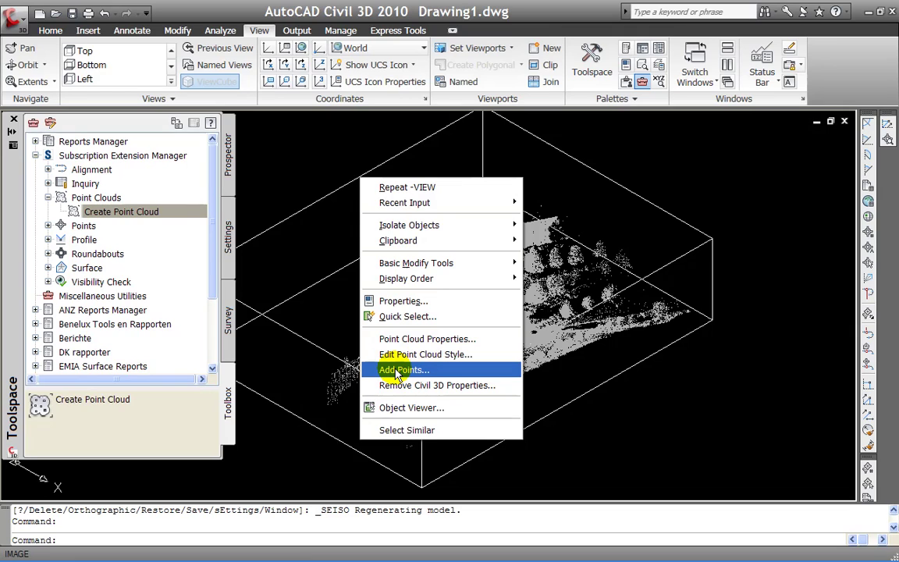
left_click(404, 340)
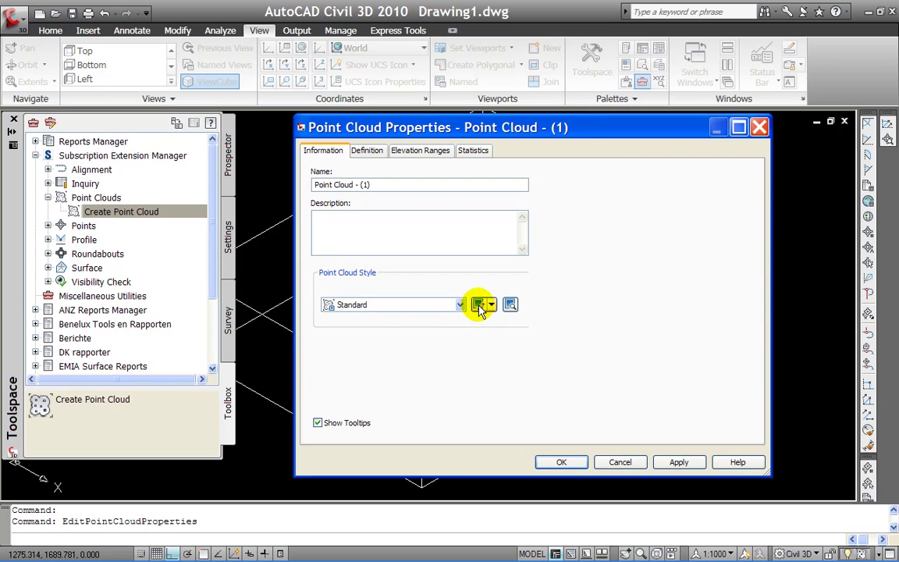
left_click(479, 306)
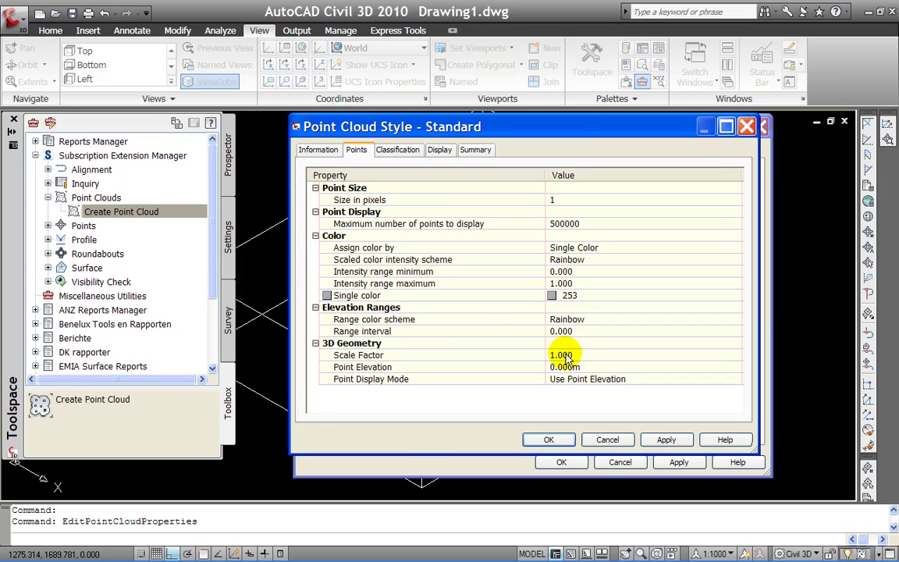
left_click(403, 153)
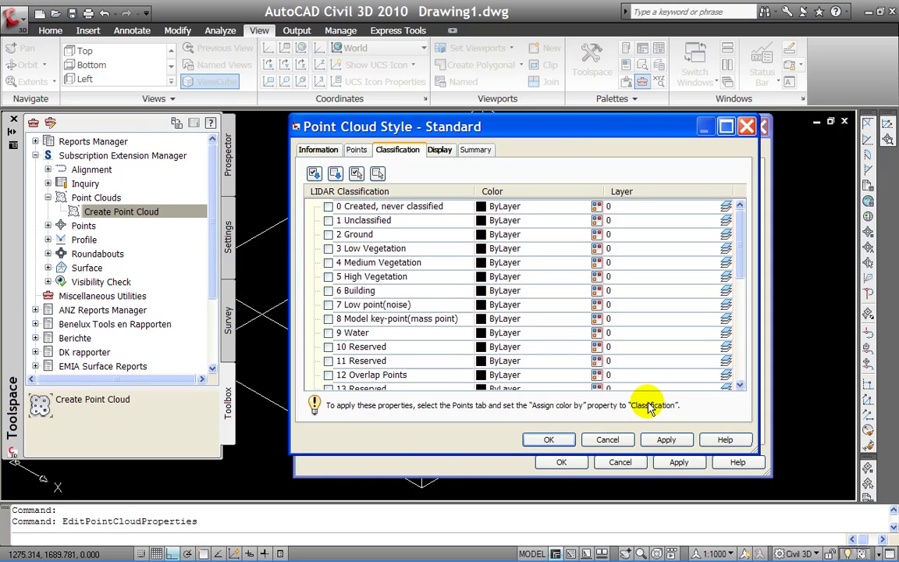
left_click(357, 150)
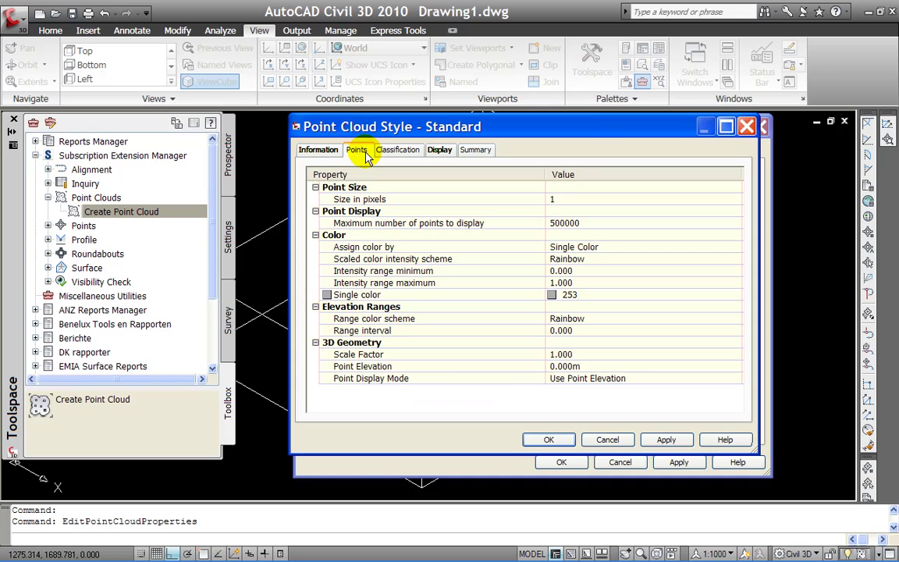
left_click(613, 247)
left_click(616, 247)
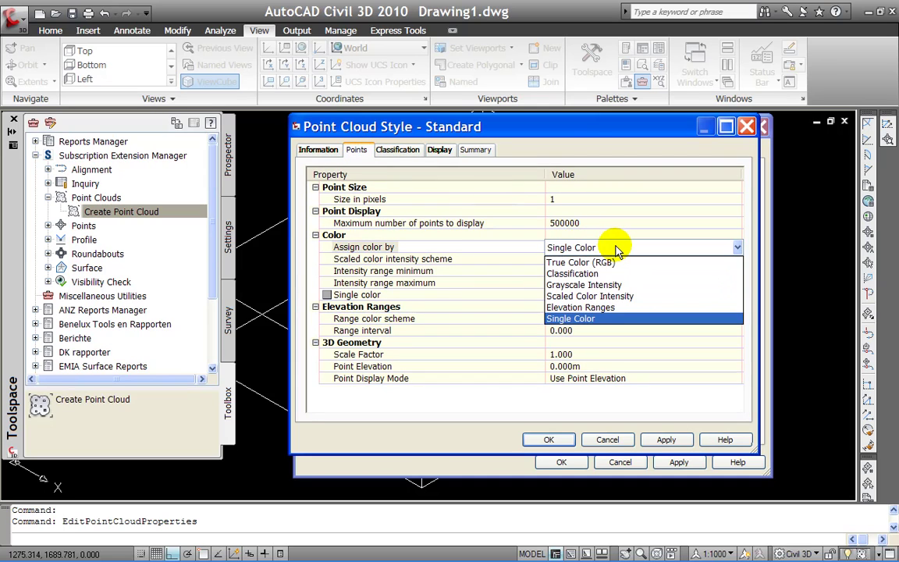
left_click(598, 309)
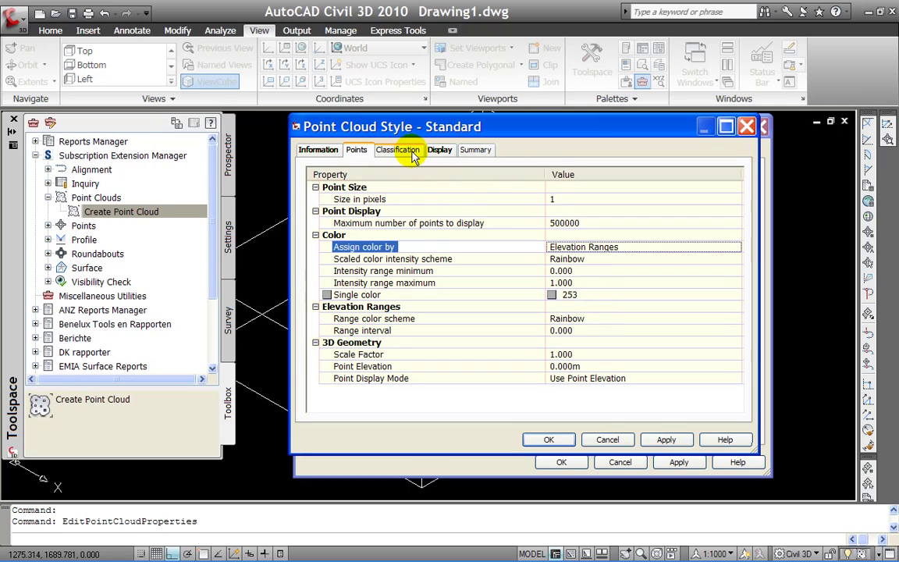
left_click(549, 441)
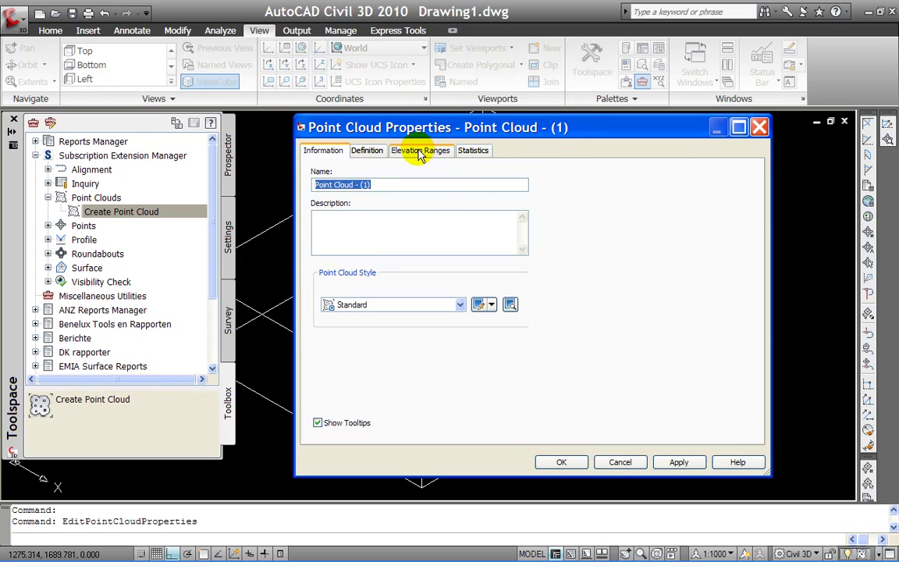
Step: Set the point cloud's elevation range interval to 10 m, update the range details, and accept the properties after checking the statistics
left_click(419, 153)
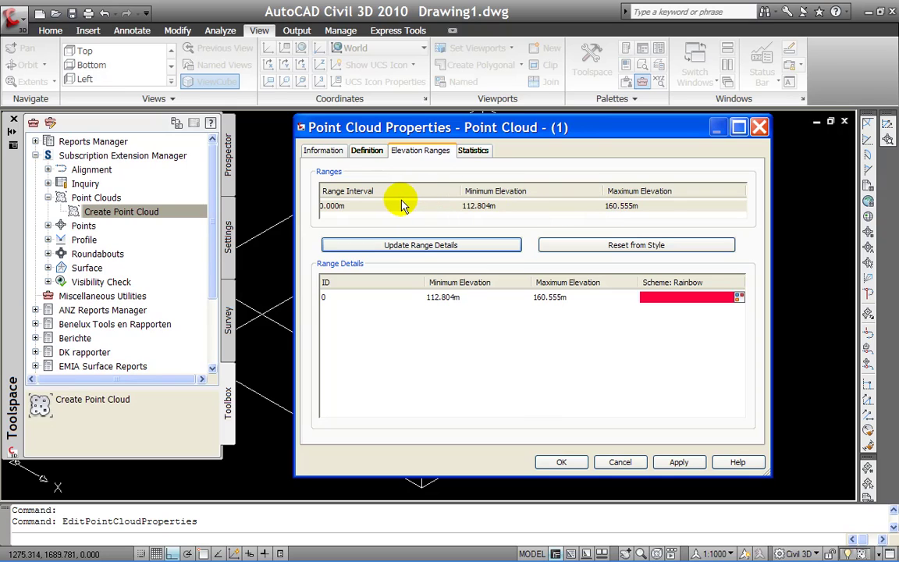
left_click(351, 205)
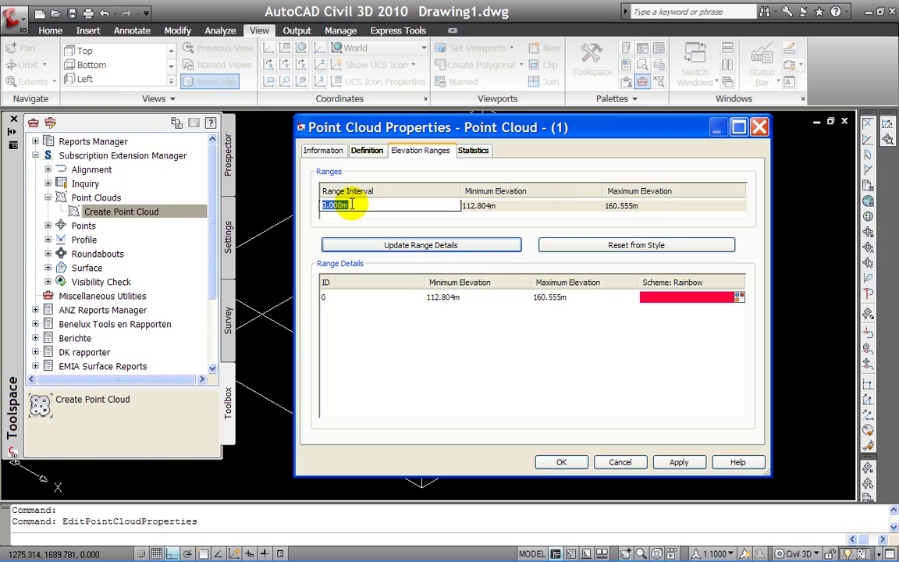
type("10")
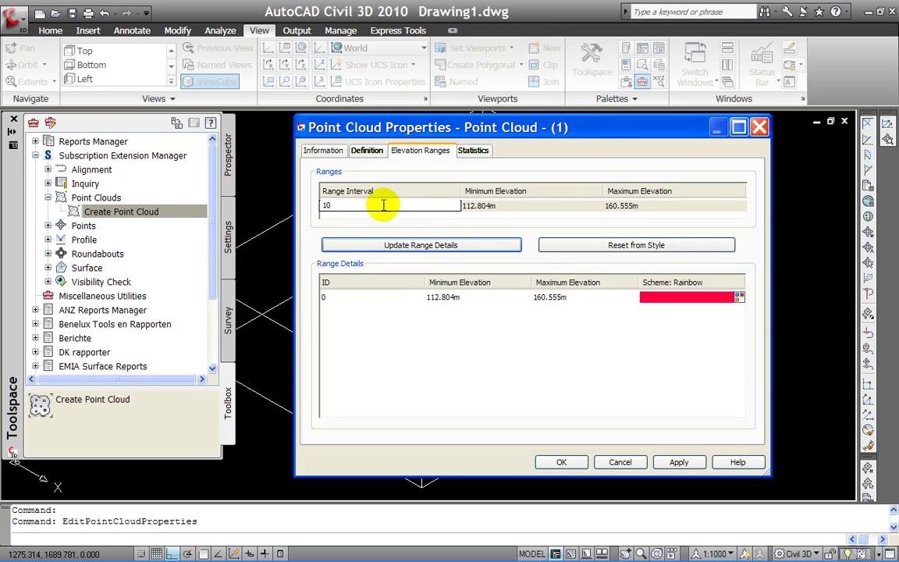
left_click(448, 246)
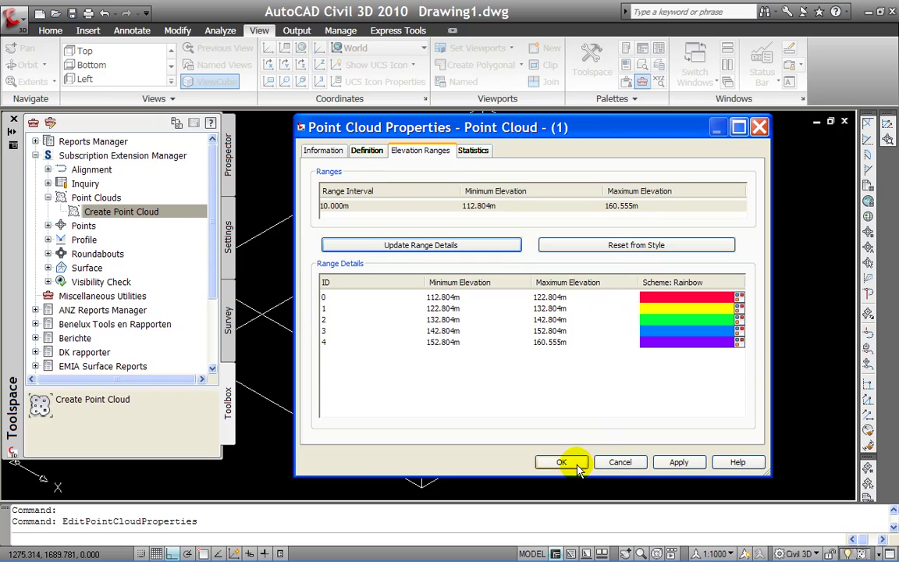
left_click(569, 465)
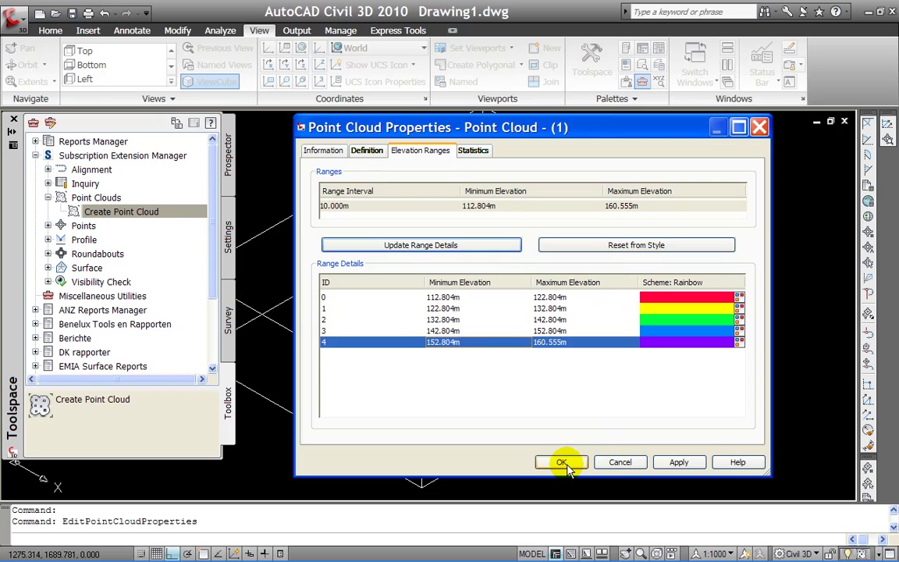
left_click(470, 149)
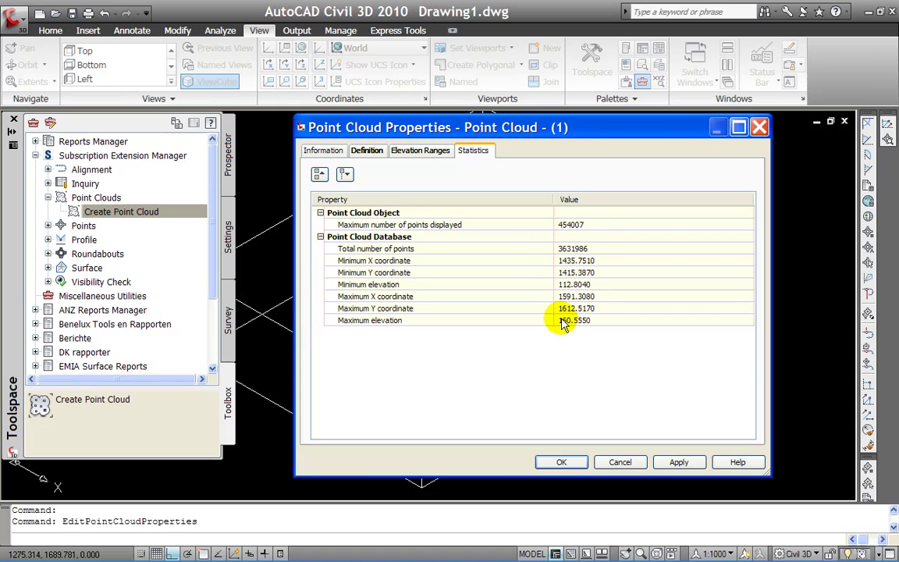
left_click(561, 462)
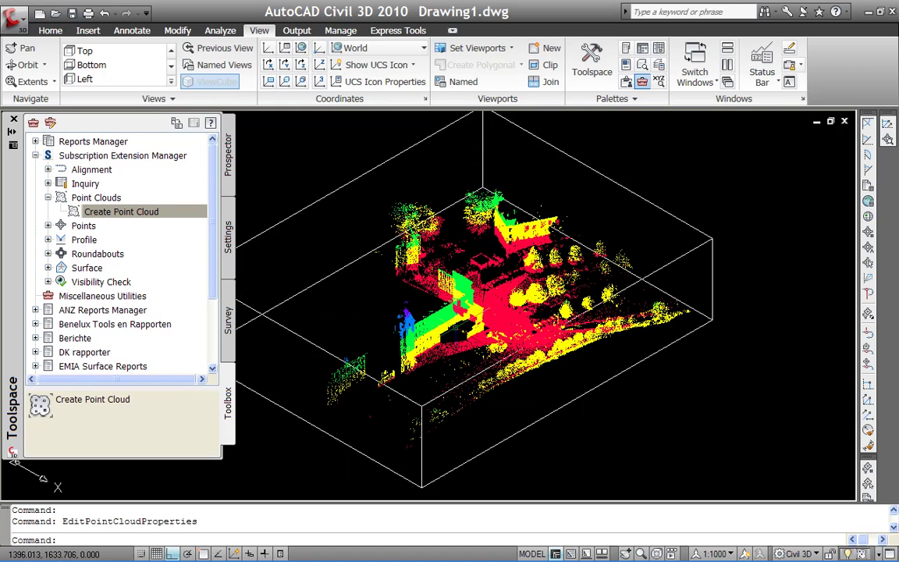
Step: Examine the elevation coloring on the point cloud's buildings, trees and street areas, both close up and as a whole
scroll(414, 337, "up", 5)
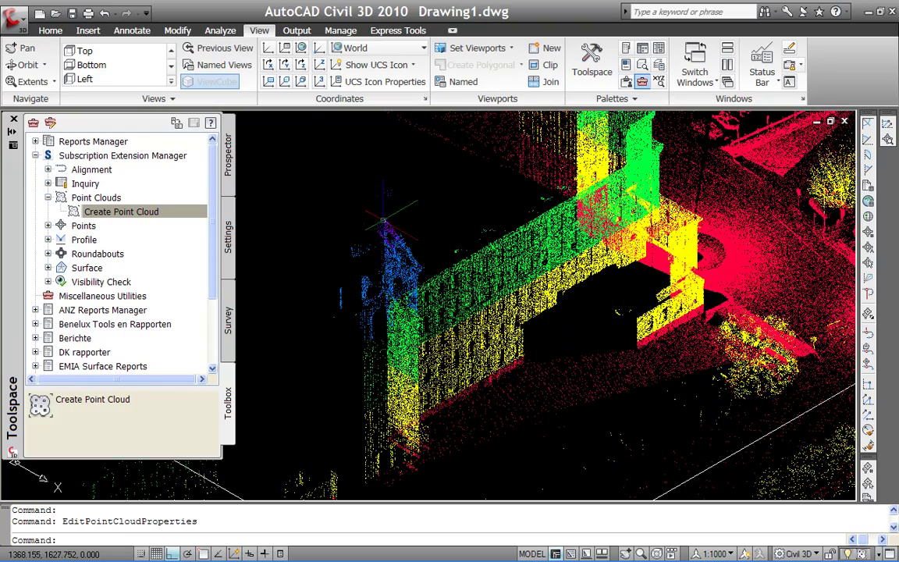
scroll(377, 212, "down", 2)
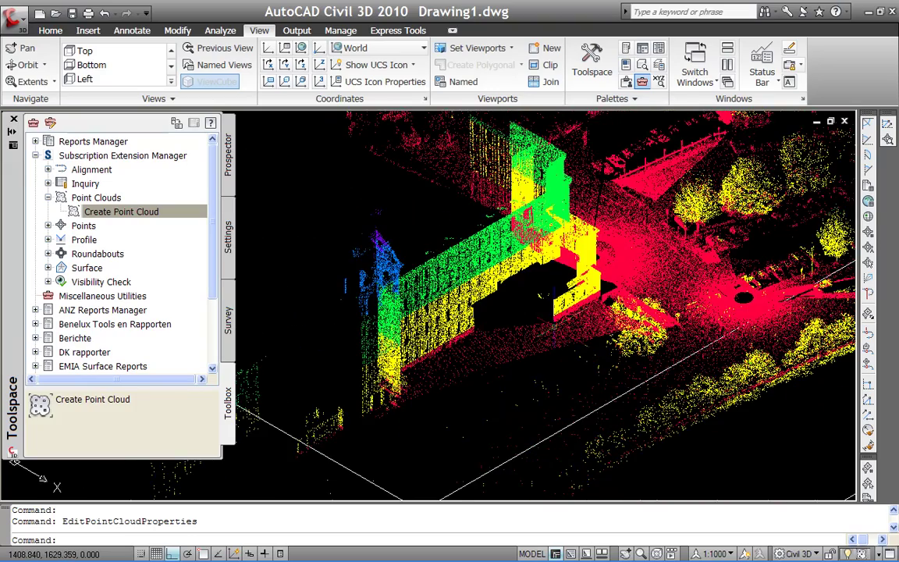
scroll(488, 320, "down", 5)
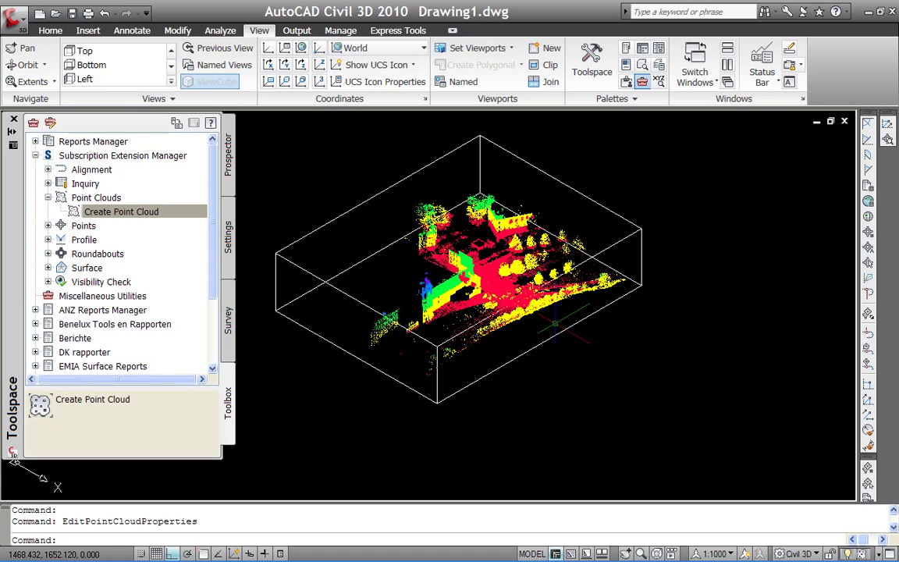
scroll(530, 303, "up", 3)
scroll(531, 301, "up", 2)
scroll(527, 304, "down", 5)
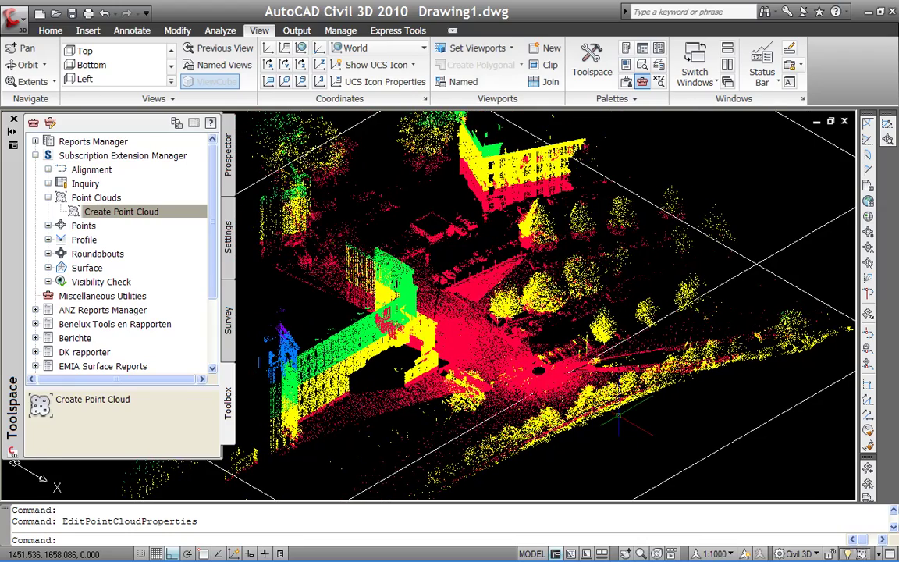
scroll(444, 275, "up", 3)
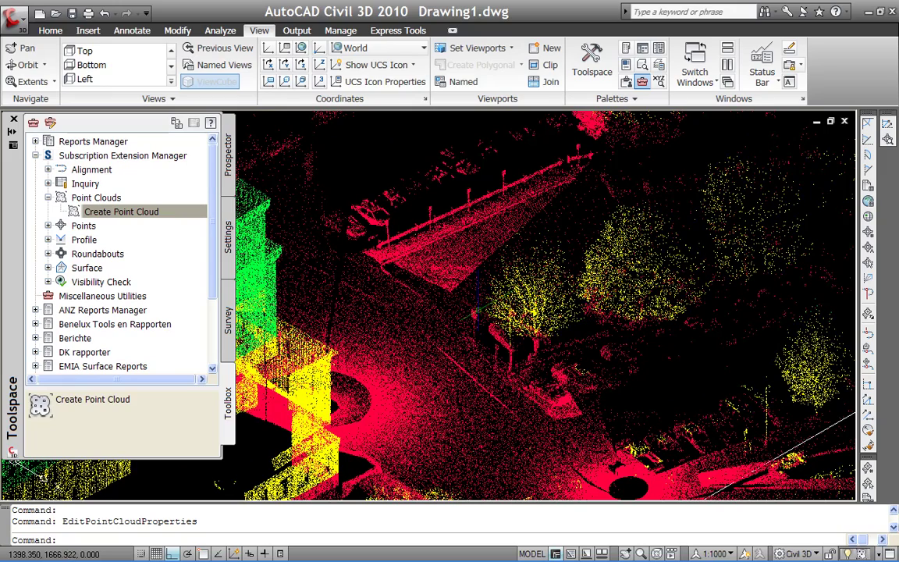
mouse_move(476, 313)
scroll(426, 282, "down", 3)
scroll(533, 383, "down", 2)
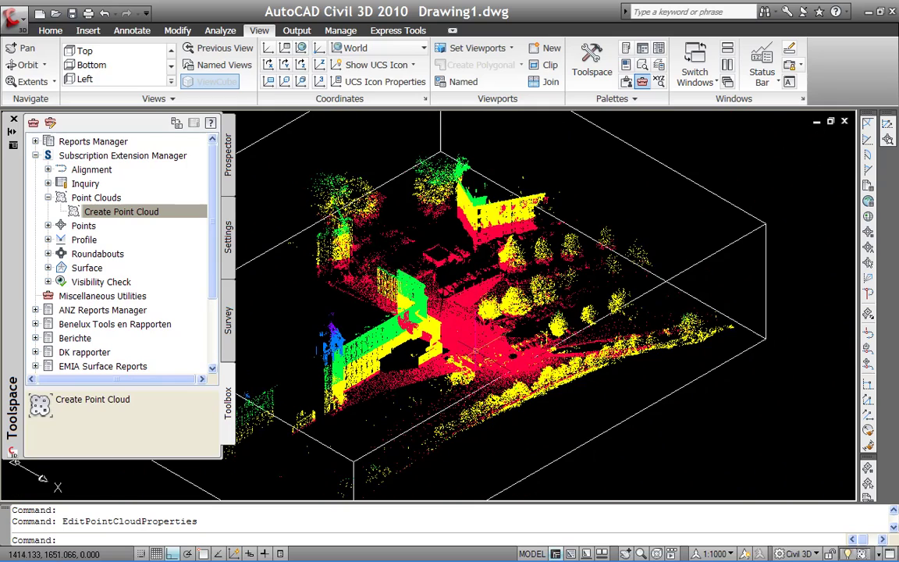
middle_click_drag(528, 356, 487, 373, "shift")
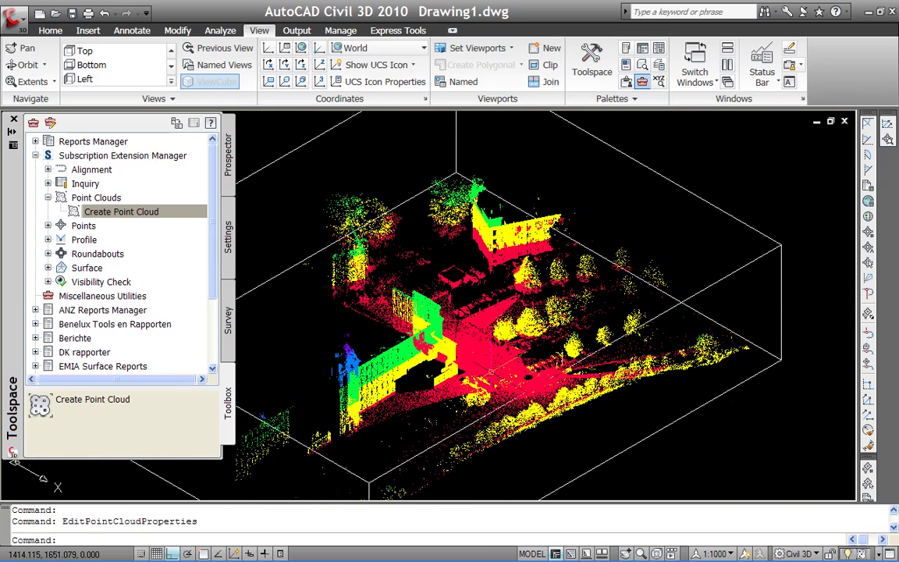
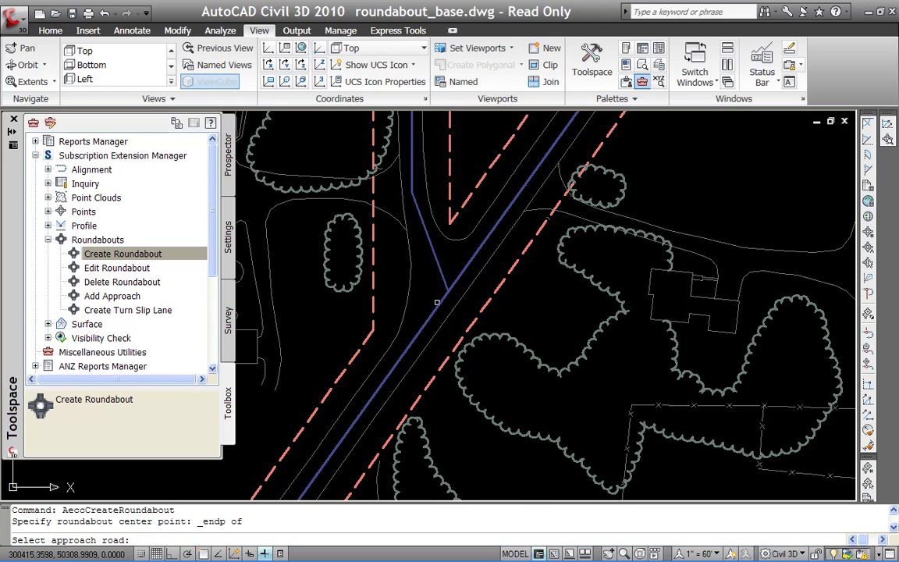
Step: Select the two blue road centerlines meeting at the junction as the roundabout's approach roads and end the selection
left_click(437, 309)
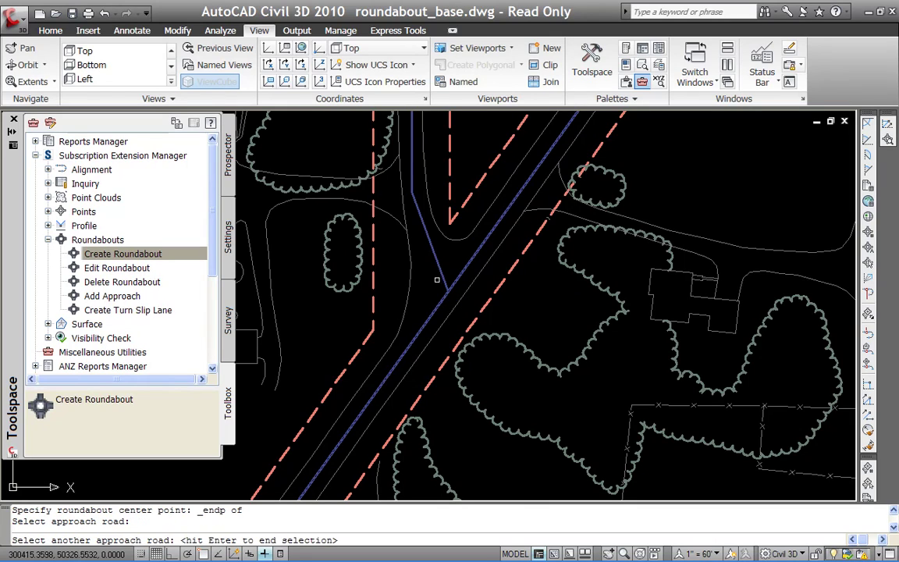
left_click(441, 272)
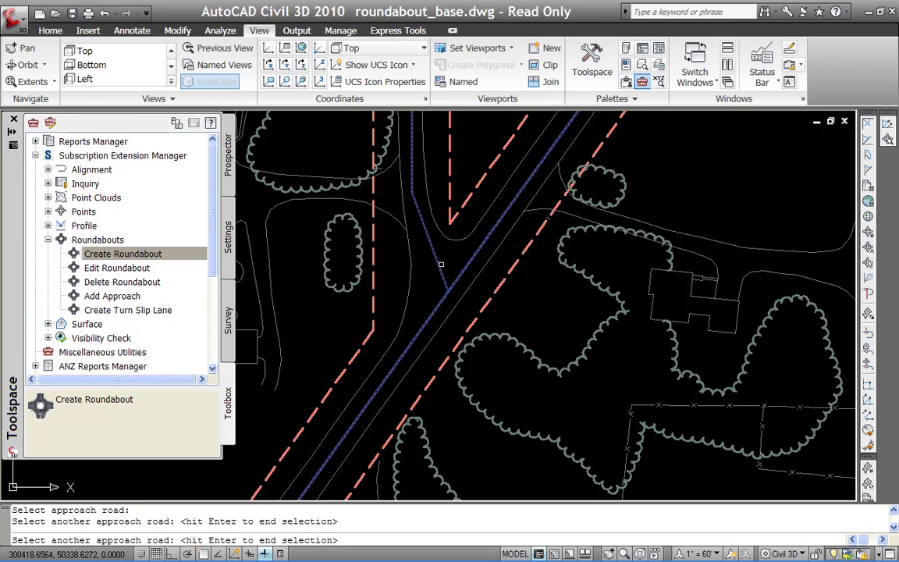
key("Return")
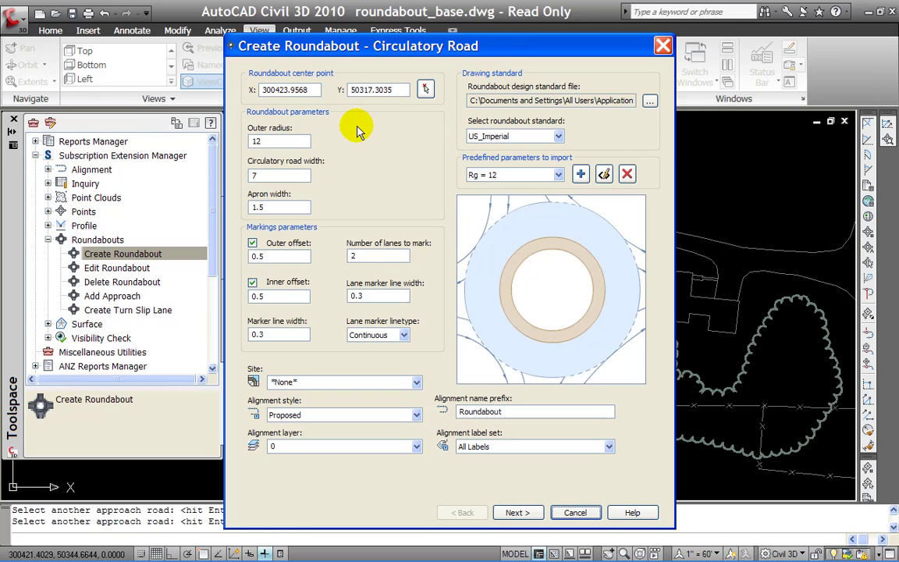
Step: Set the alignment label set of the roundabout's circulatory road to _No Labels and proceed to the approach road settings
mouse_move(290, 172)
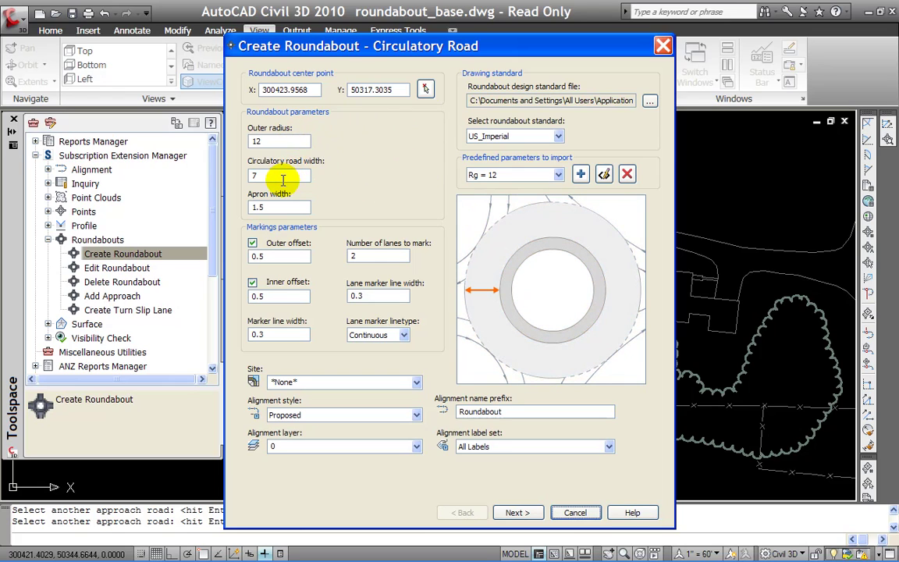
mouse_move(288, 205)
mouse_move(357, 258)
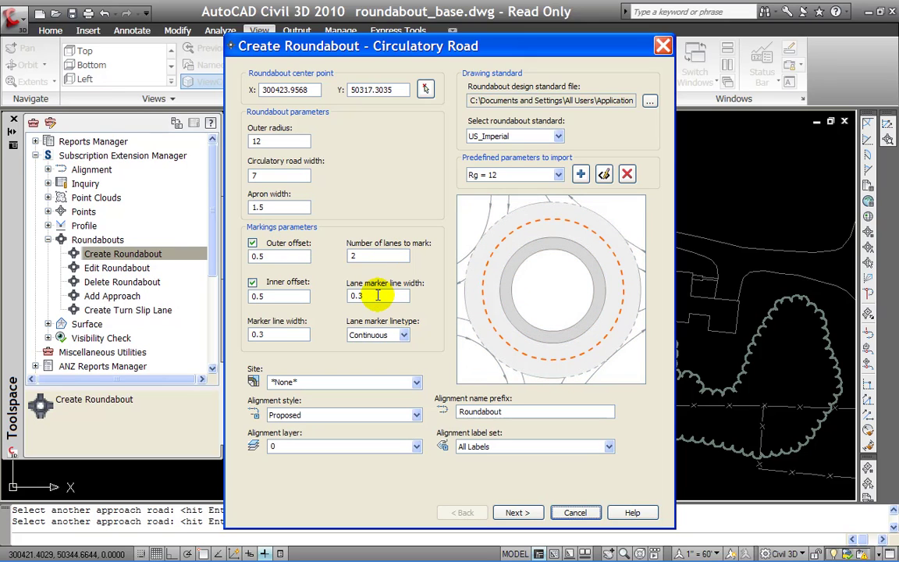
mouse_move(297, 296)
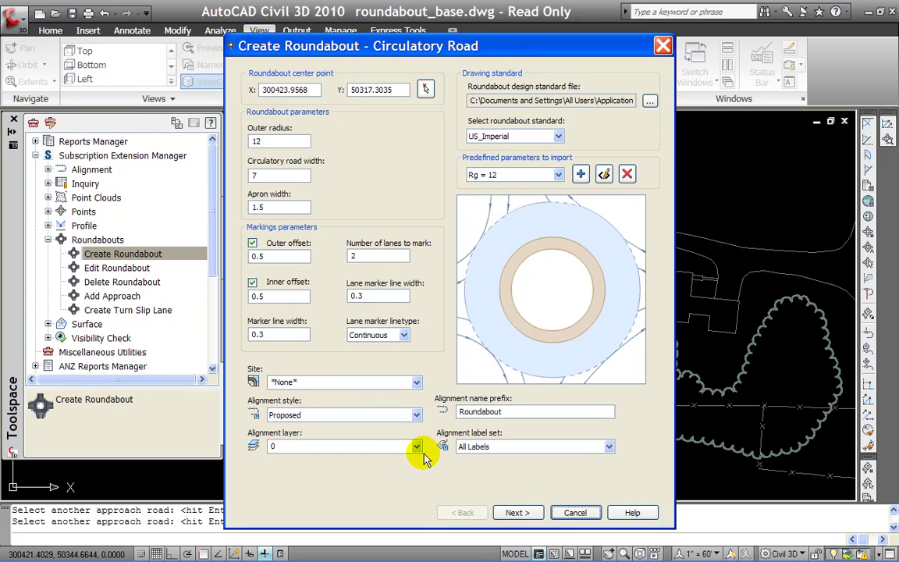
left_click(500, 448)
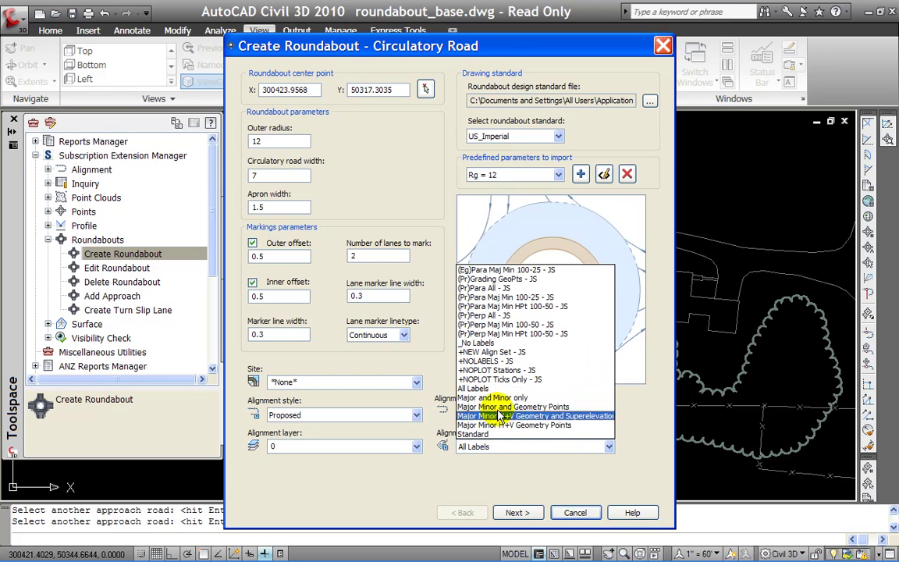
left_click(482, 347)
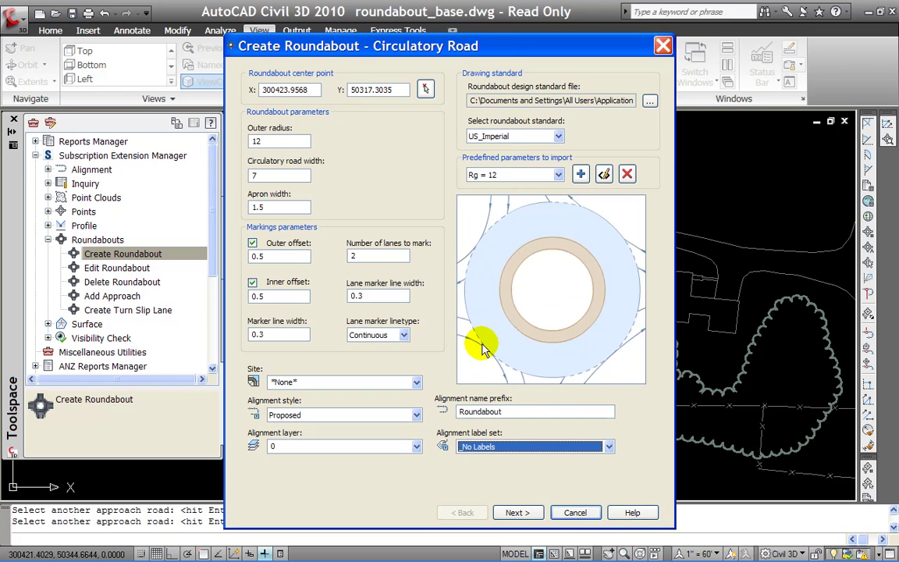
left_click(516, 513)
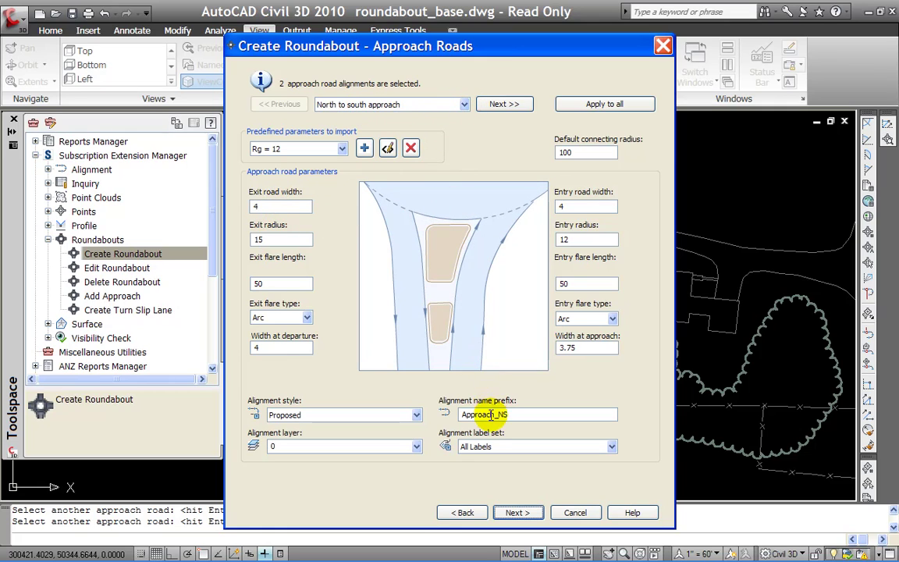
Step: Assign the _No Labels set to the north to south approach and All Labels to the south to north approach, and proceed to the islands
left_click(488, 446)
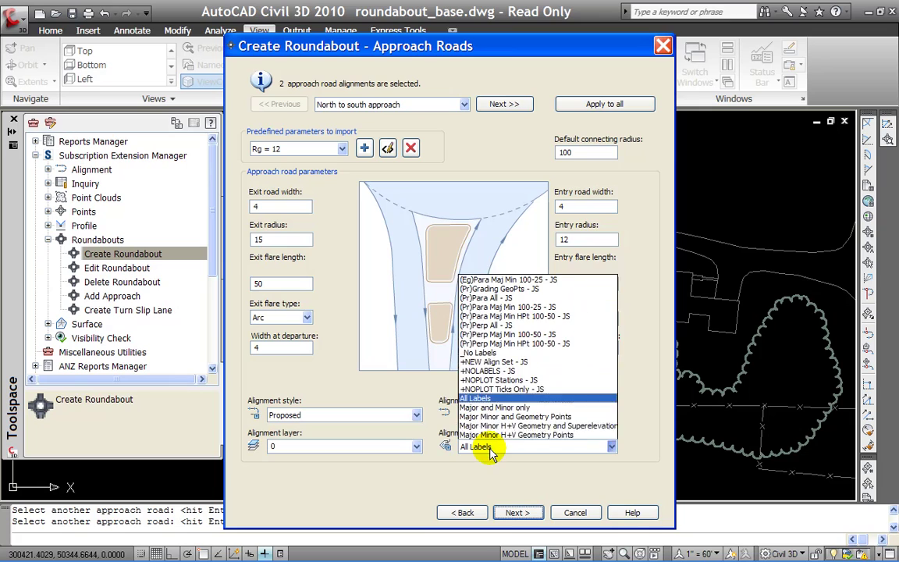
left_click(488, 342)
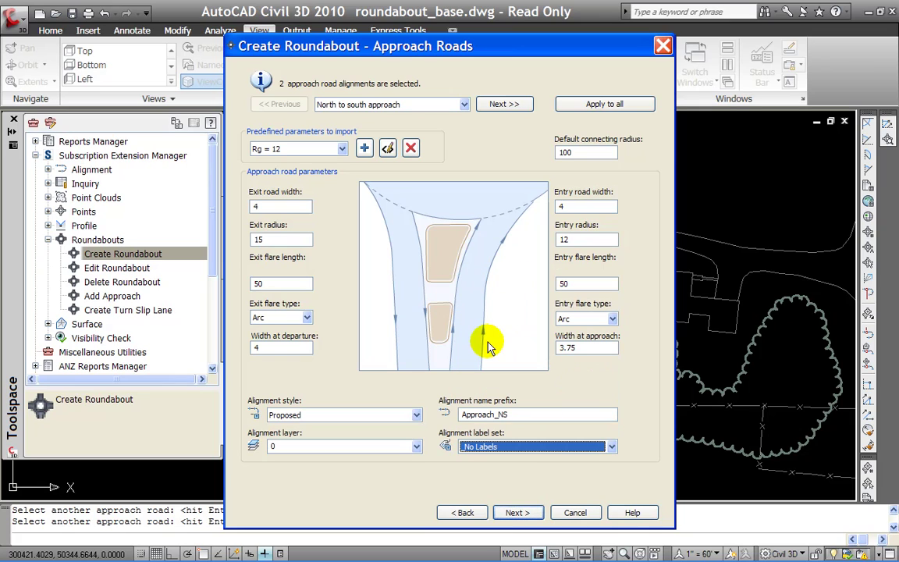
left_click(464, 109)
left_click(449, 123)
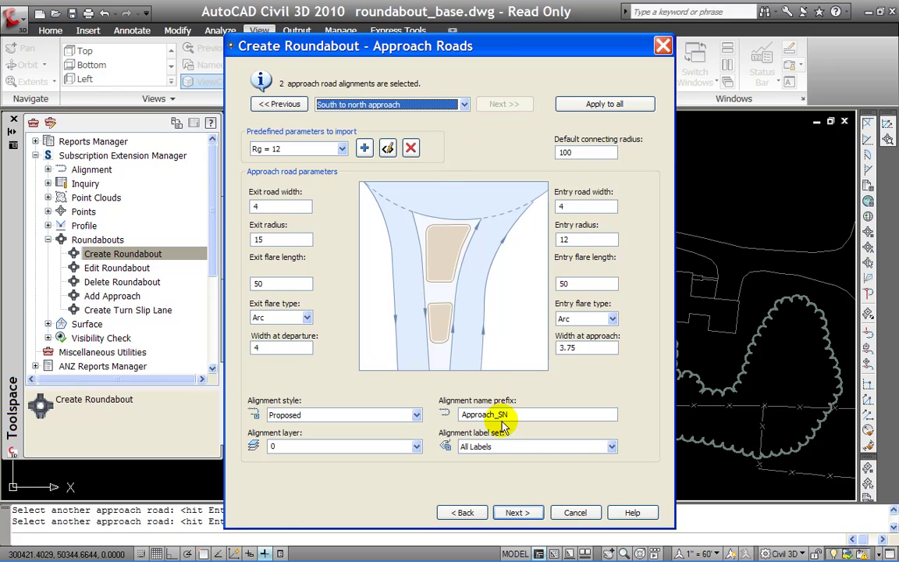
left_click(487, 446)
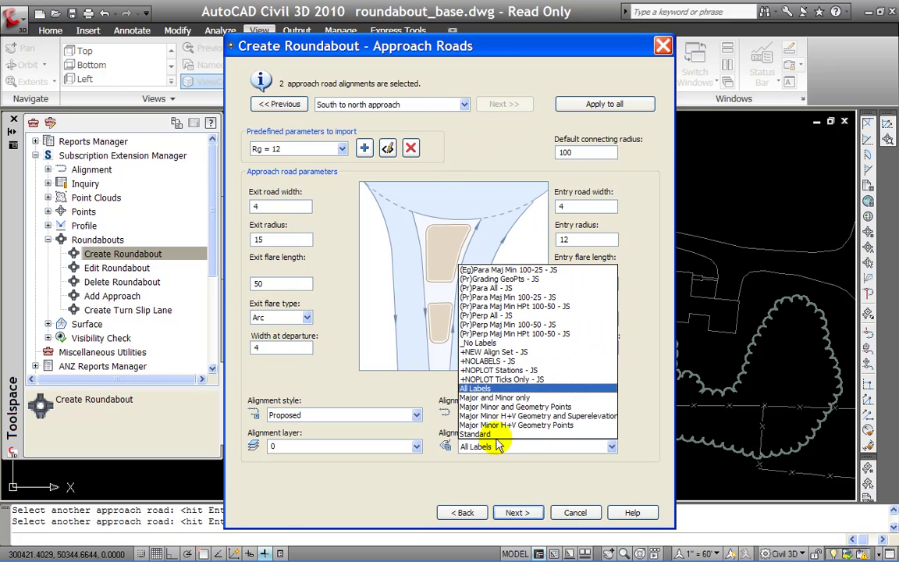
left_click(481, 389)
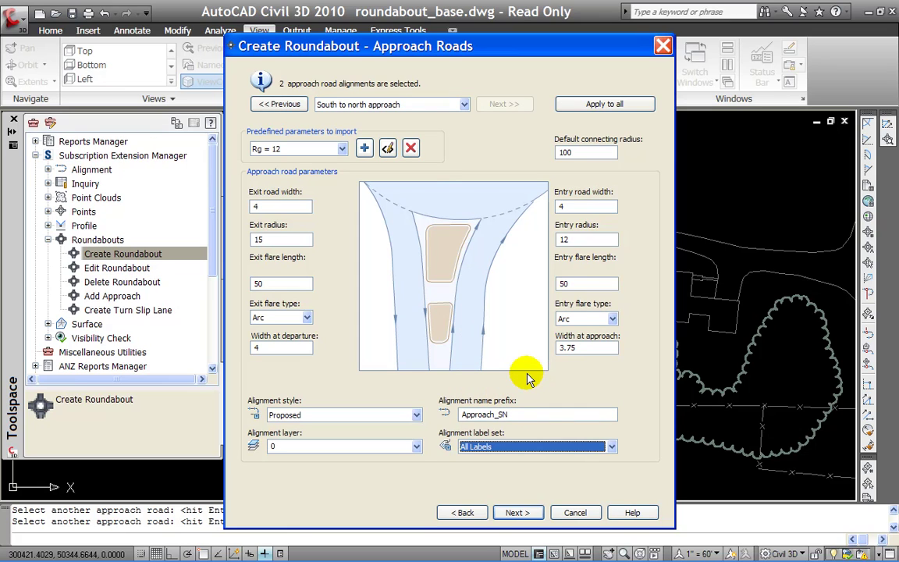
left_click(517, 512)
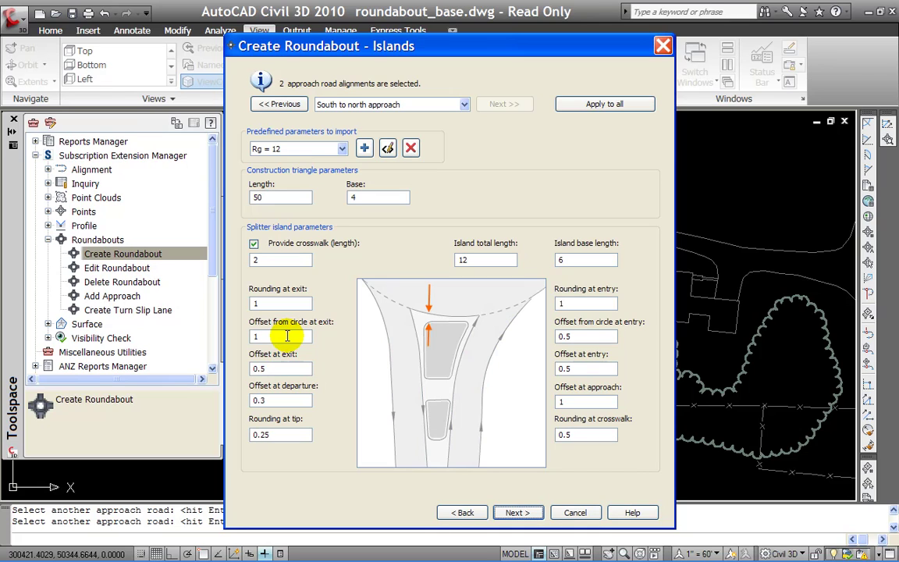
Step: Accept the splitter island, marking and sign settings with the south to north approach selected, and create the roundabout
left_click(377, 107)
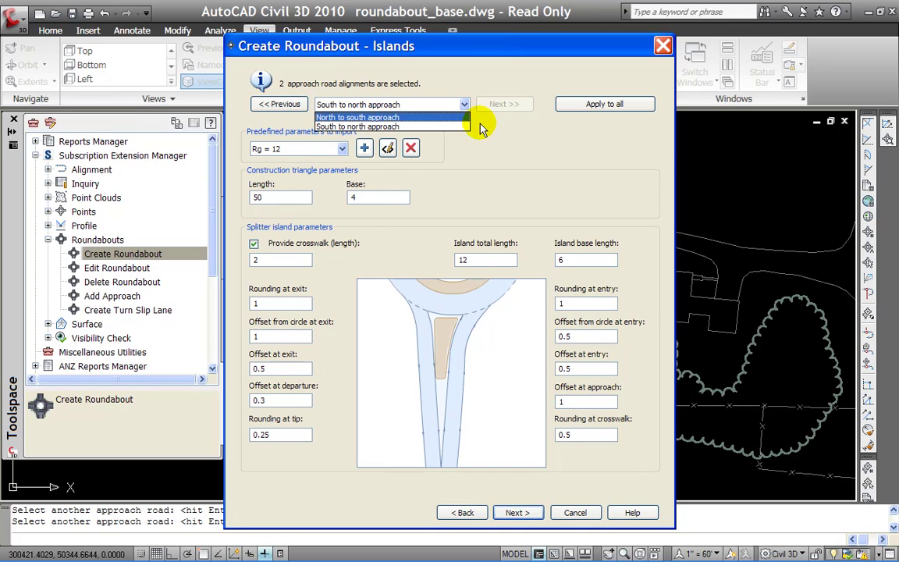
left_click(482, 125)
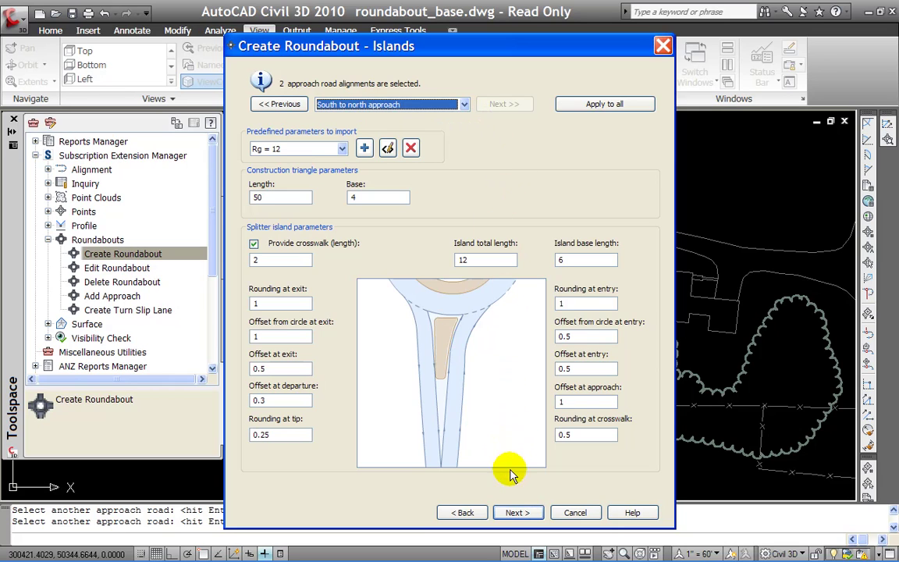
left_click(515, 513)
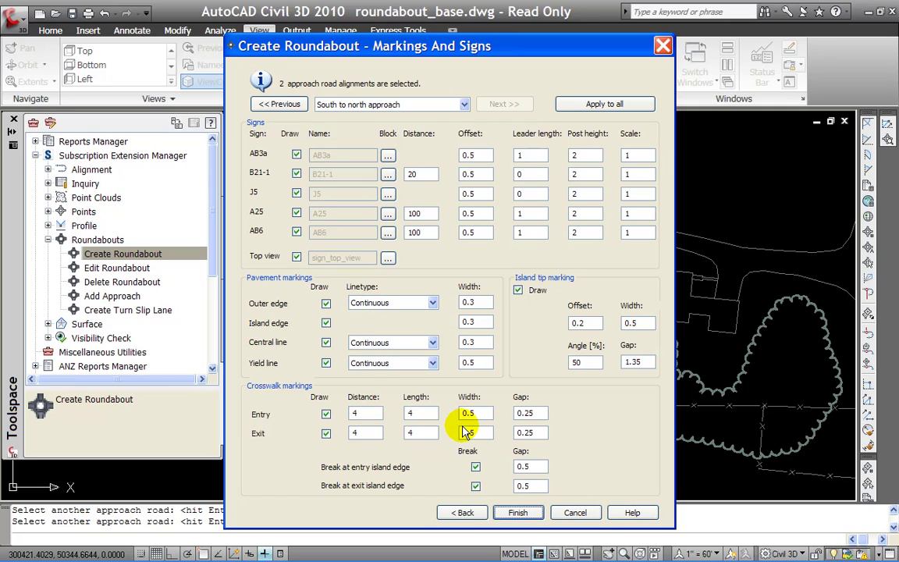
left_click(517, 514)
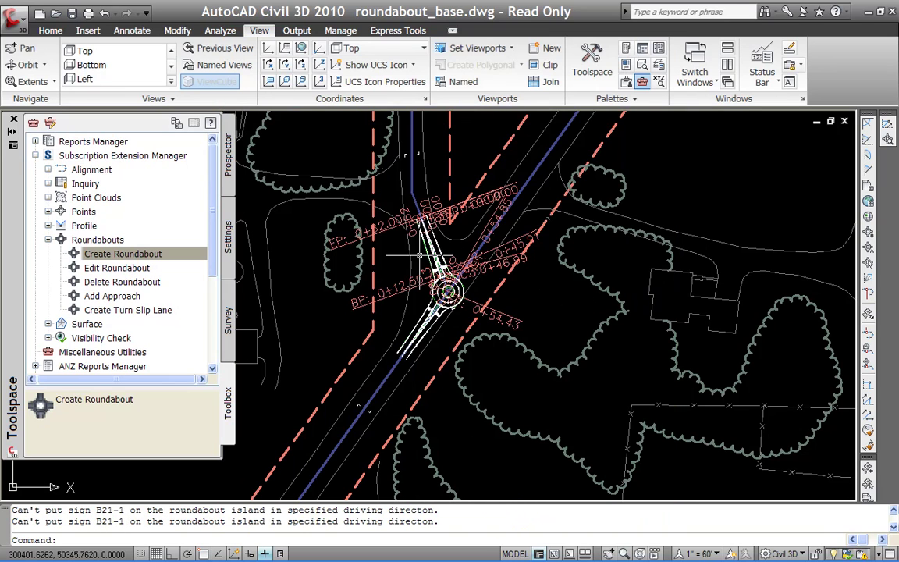
scroll(451, 286, "up", 5)
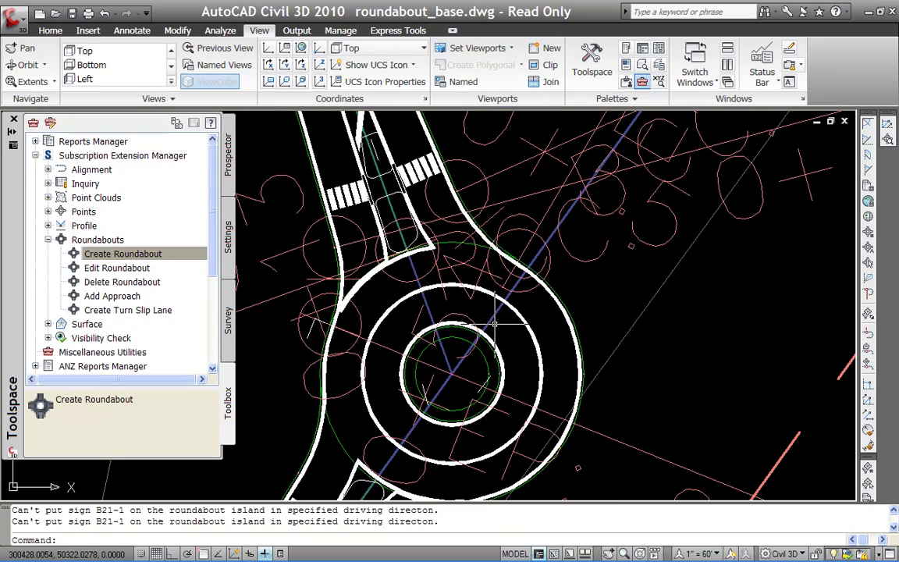
Step: Stretch the bend vertex of the 14th Street alignment to the southwest to realign the roundabout's northwest approach
scroll(475, 324, "down", 8)
middle_click_drag(522, 333, 539, 341)
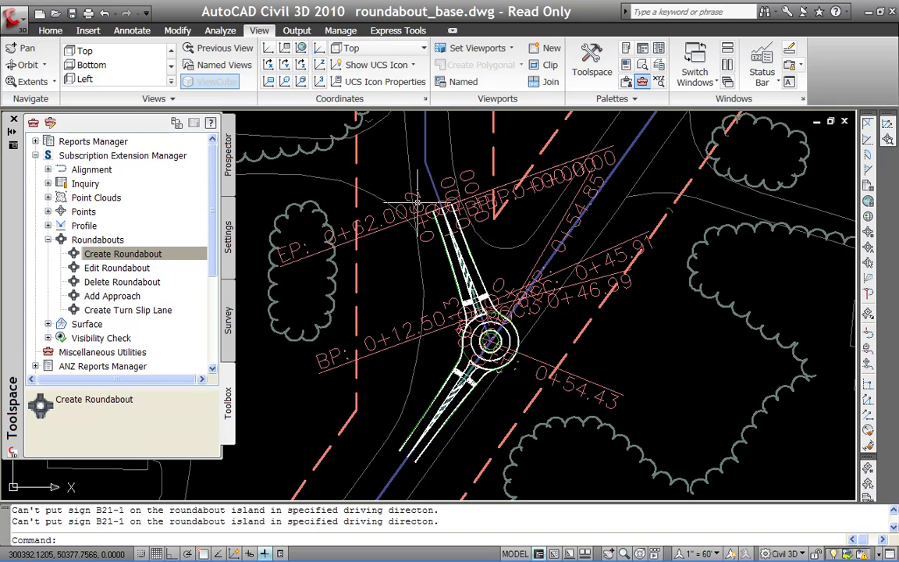
left_click(425, 160)
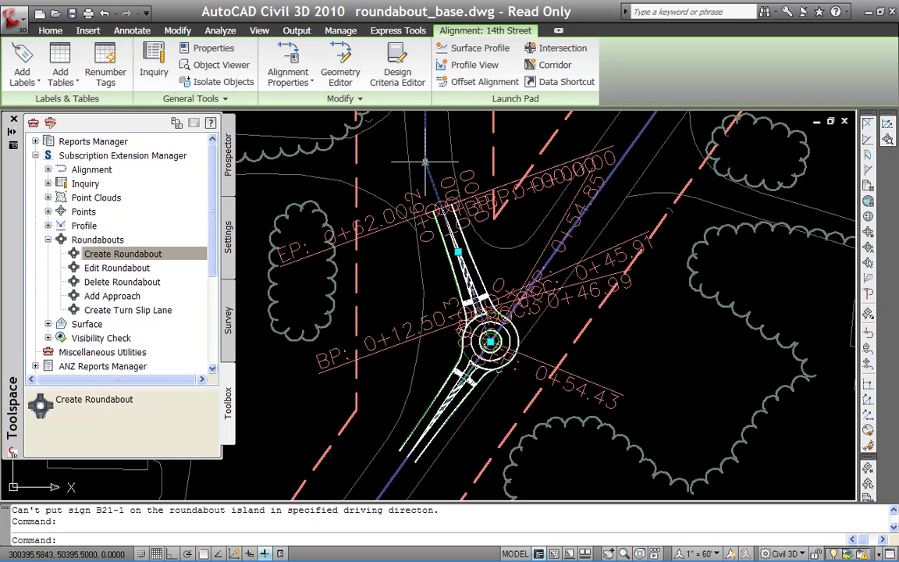
left_click(425, 160)
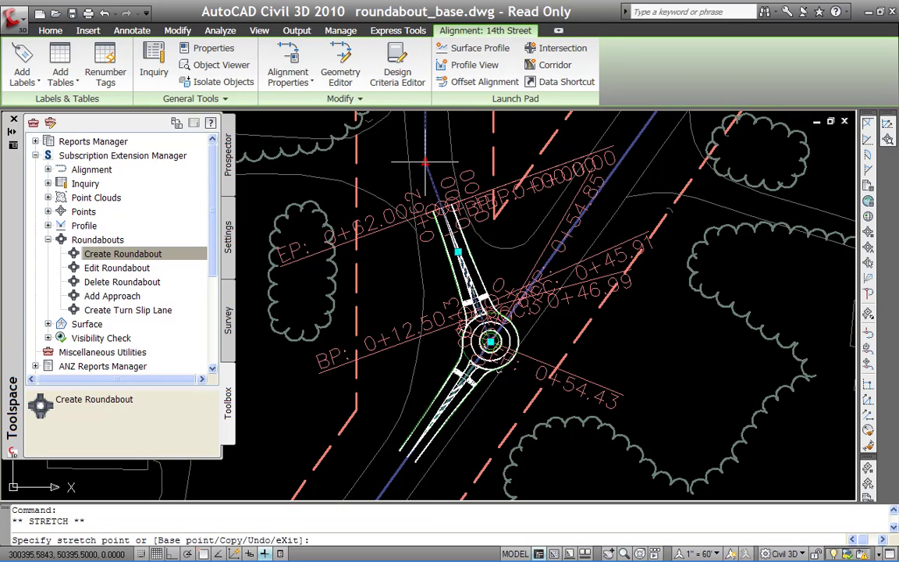
left_click(385, 234)
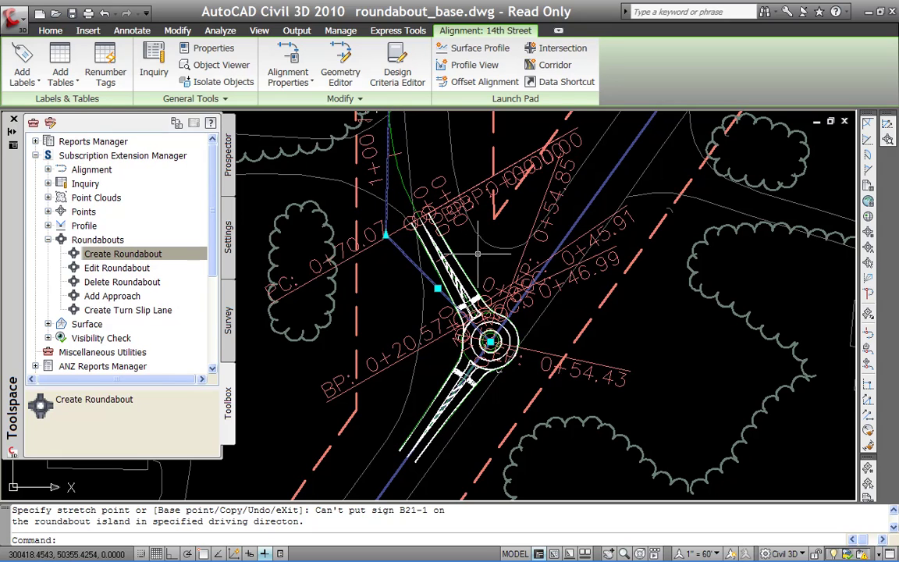
mouse_move(482, 250)
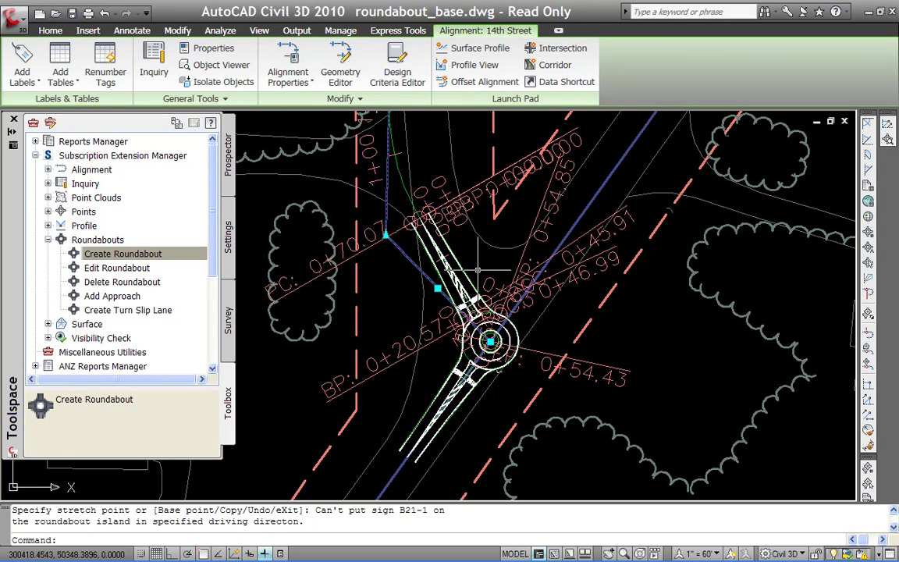
scroll(472, 270, "up", 4)
middle_click_drag(472, 271, 460, 188)
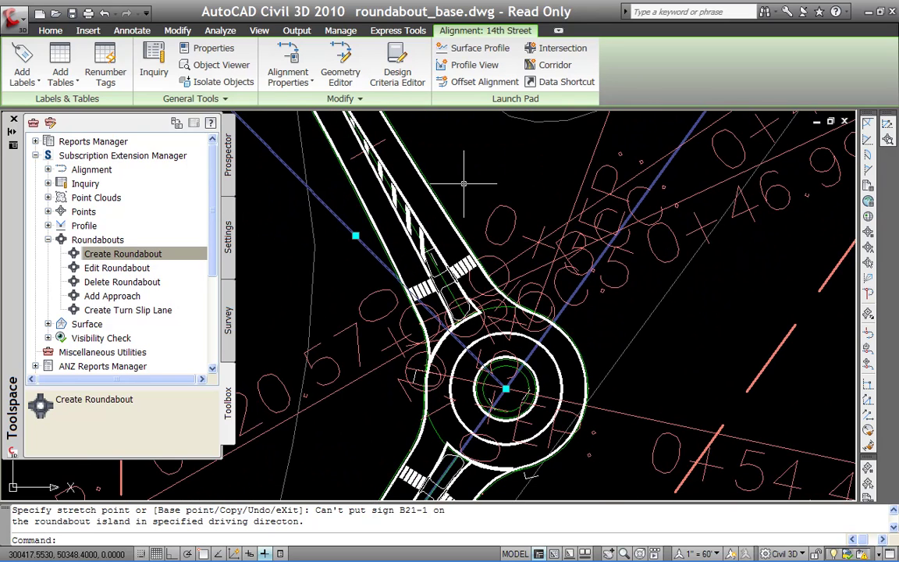
left_click(452, 230)
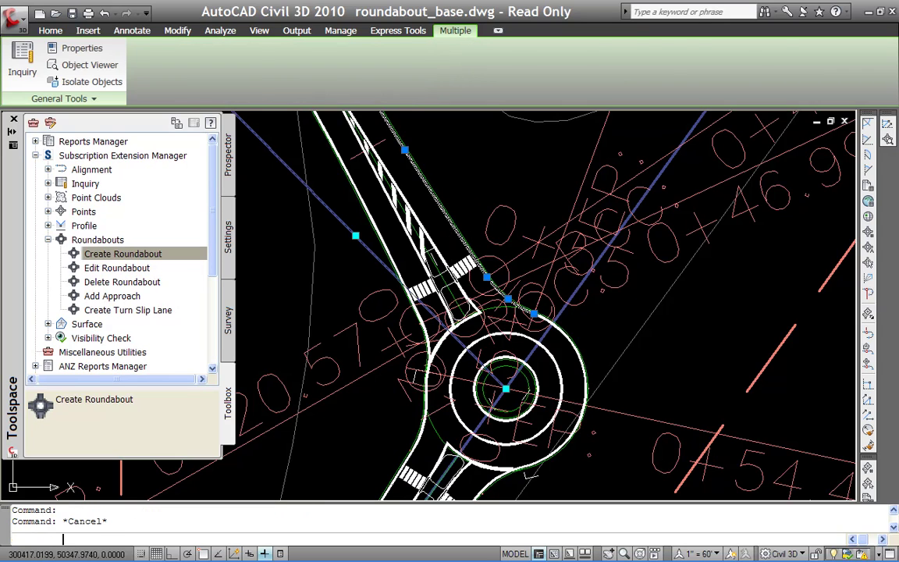
key("Escape")
key("Escape")
left_click(459, 262)
right_click(459, 262)
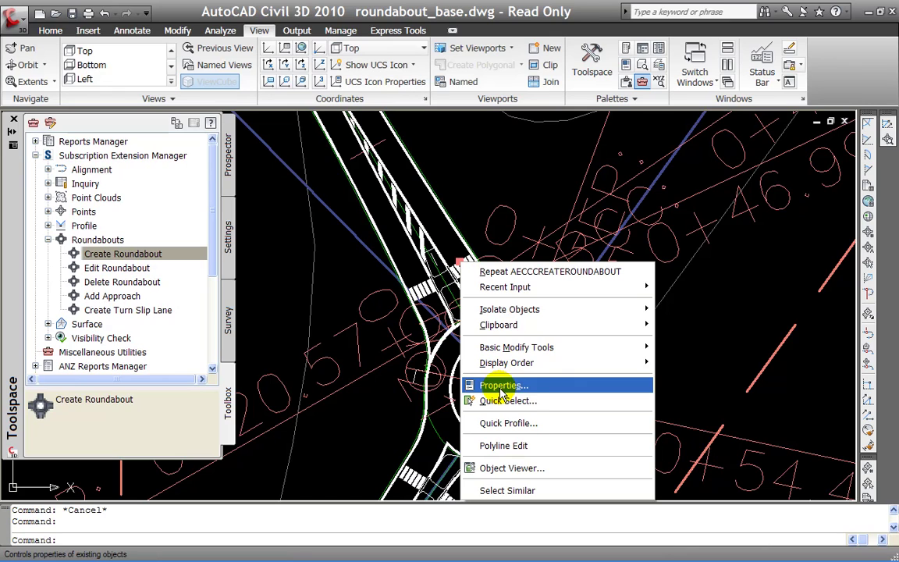
left_click(466, 267)
key("Escape")
key("Escape")
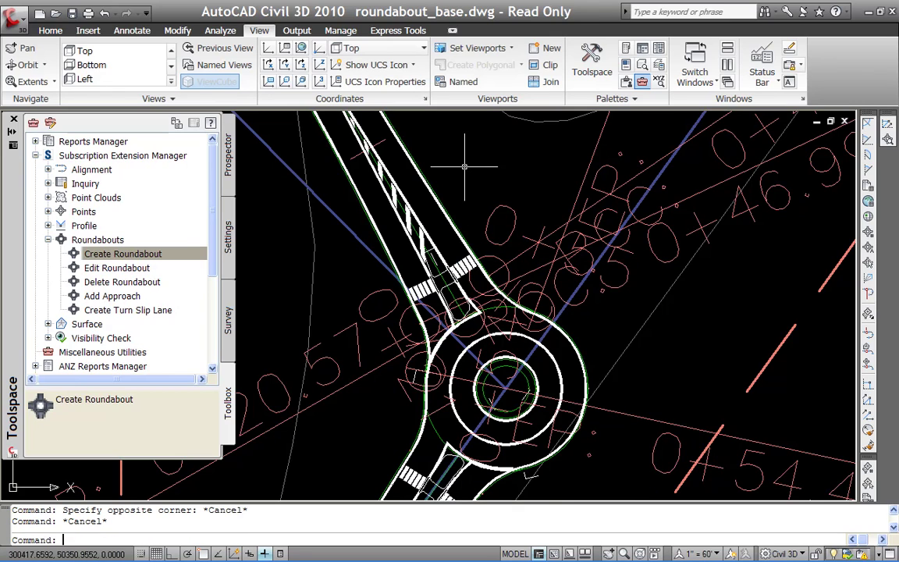
Step: Add an approach to the existing roundabout, using its circular area and the blue centerline running northeast, and end the road selection
left_click(118, 253)
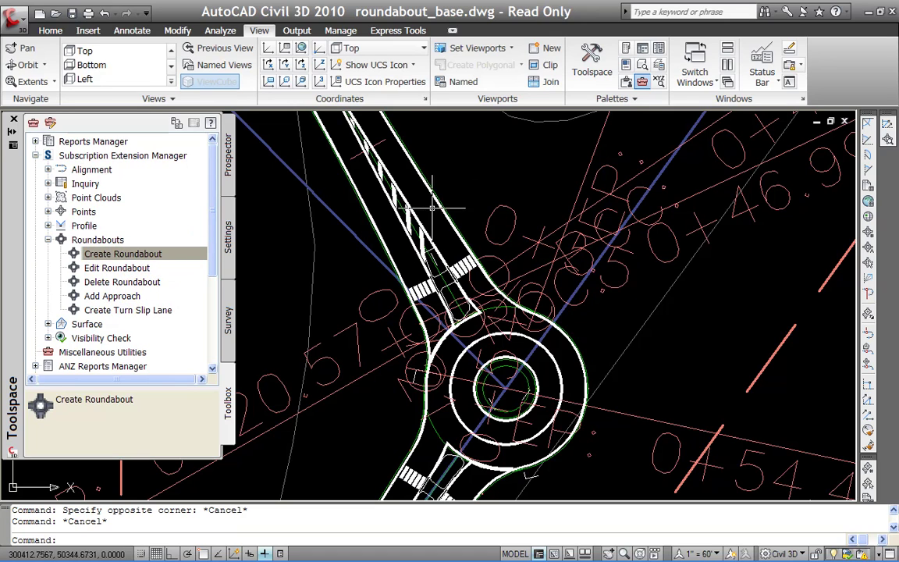
scroll(464, 191, "down", 4)
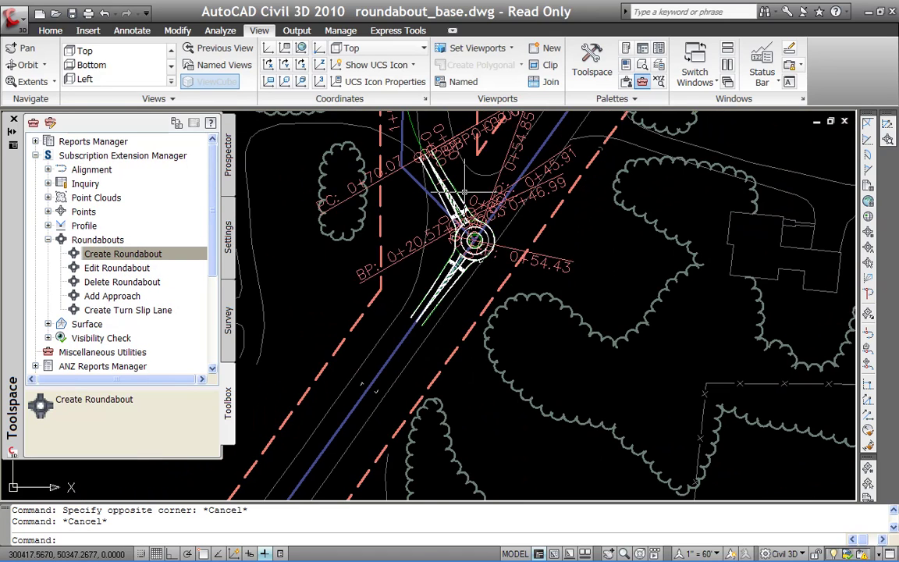
scroll(464, 186, "up", 2)
middle_click_drag(463, 182, 480, 195)
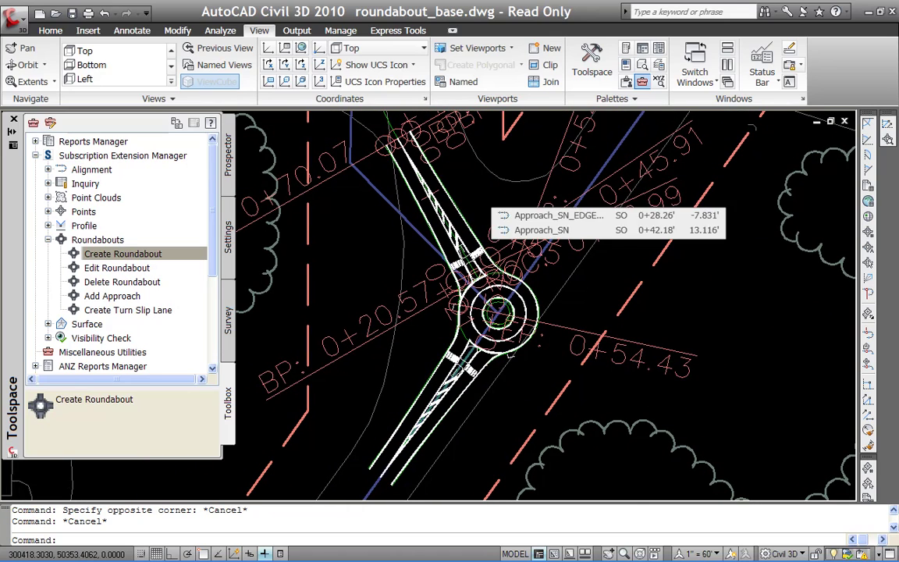
scroll(480, 195, "down", 2)
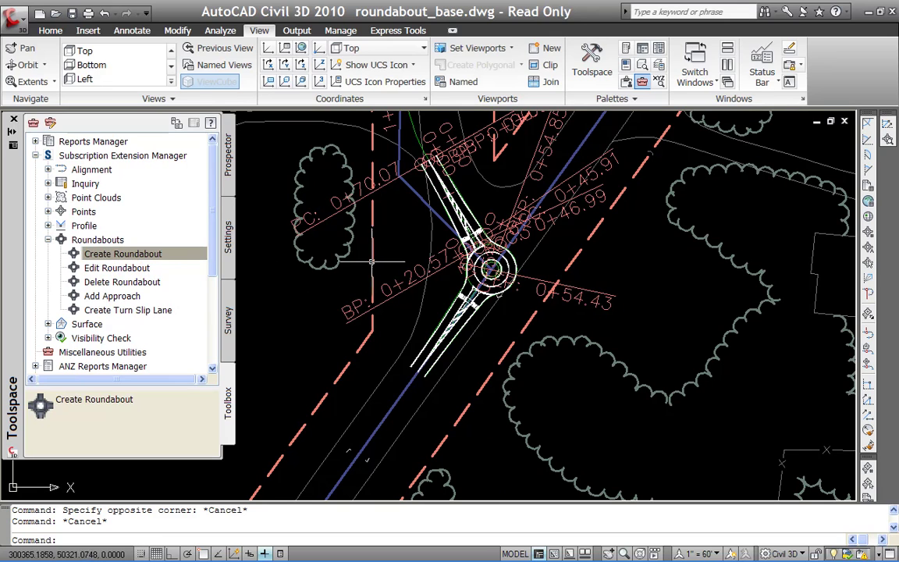
middle_click_drag(402, 232, 350, 268)
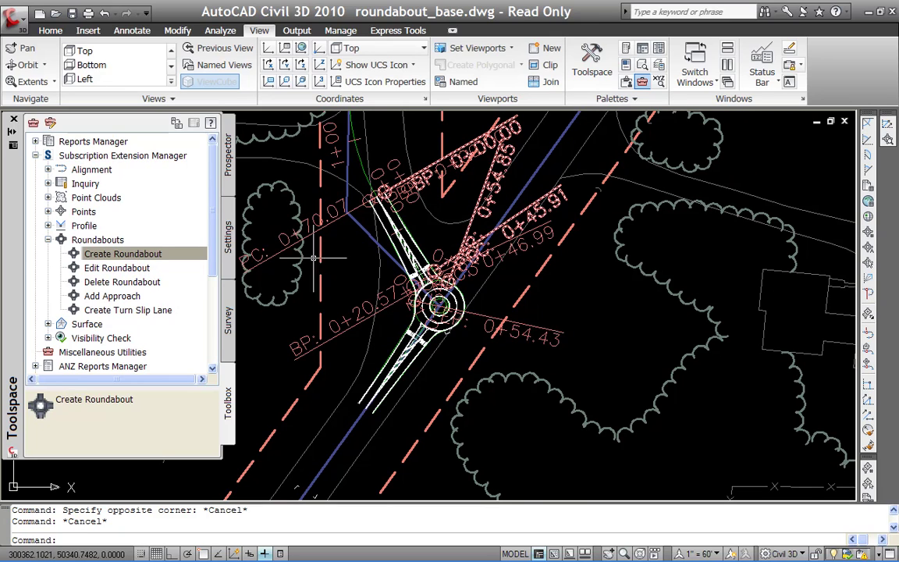
double_click(100, 297)
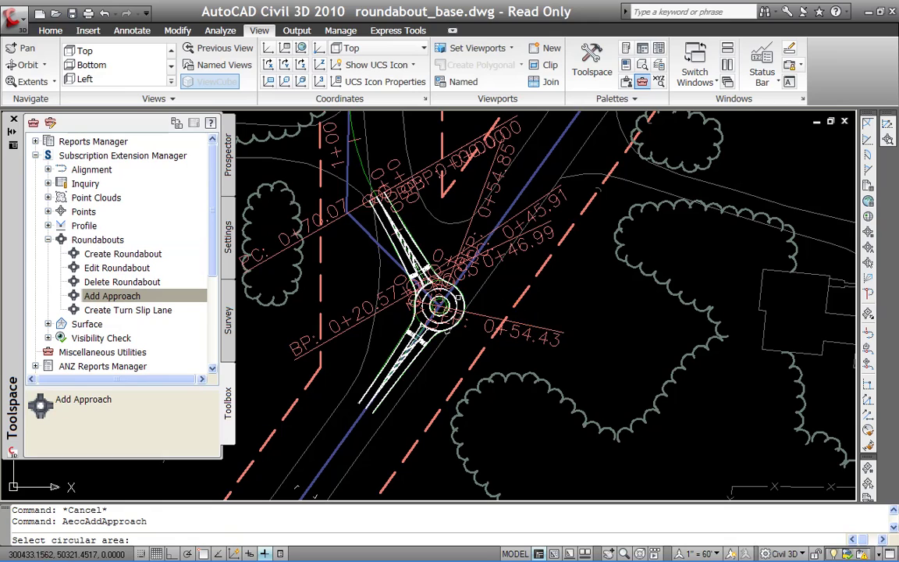
left_click(453, 299)
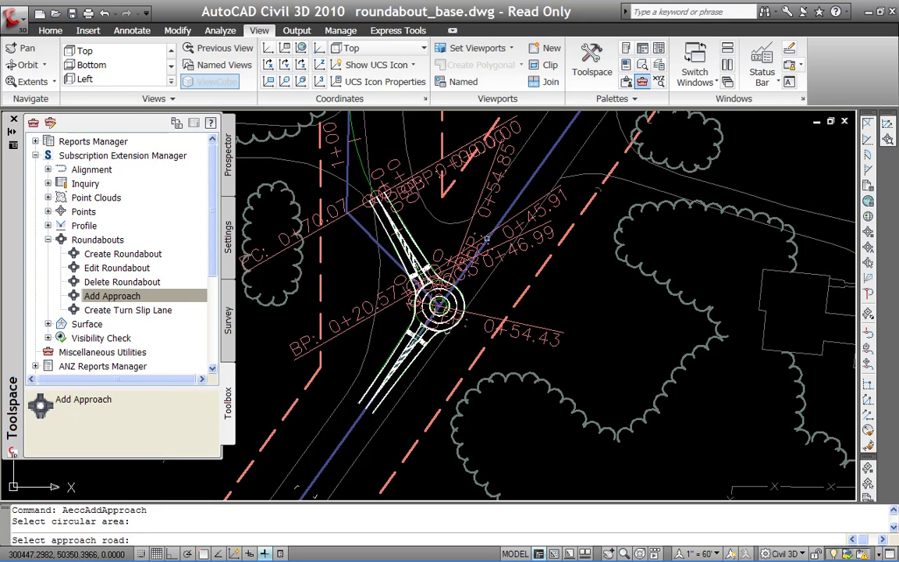
left_click(504, 216)
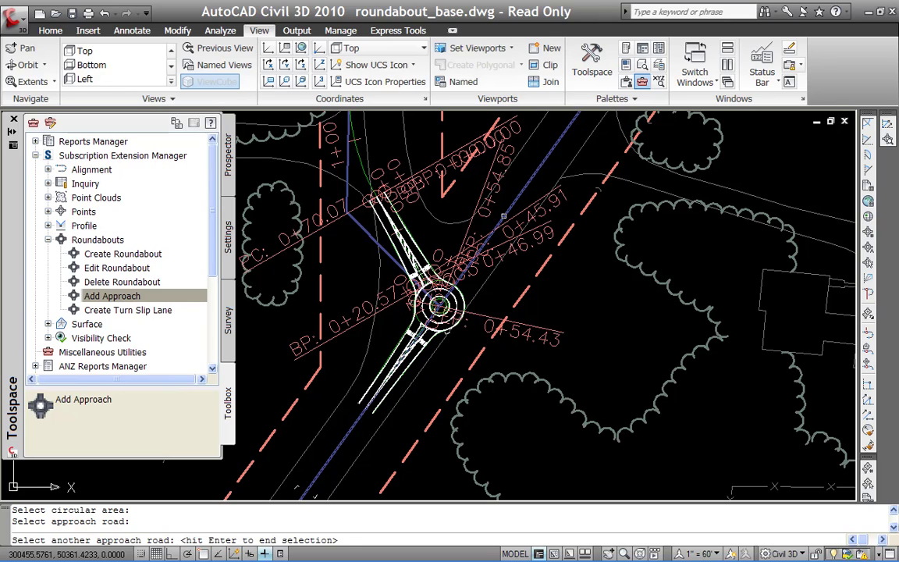
key("Return")
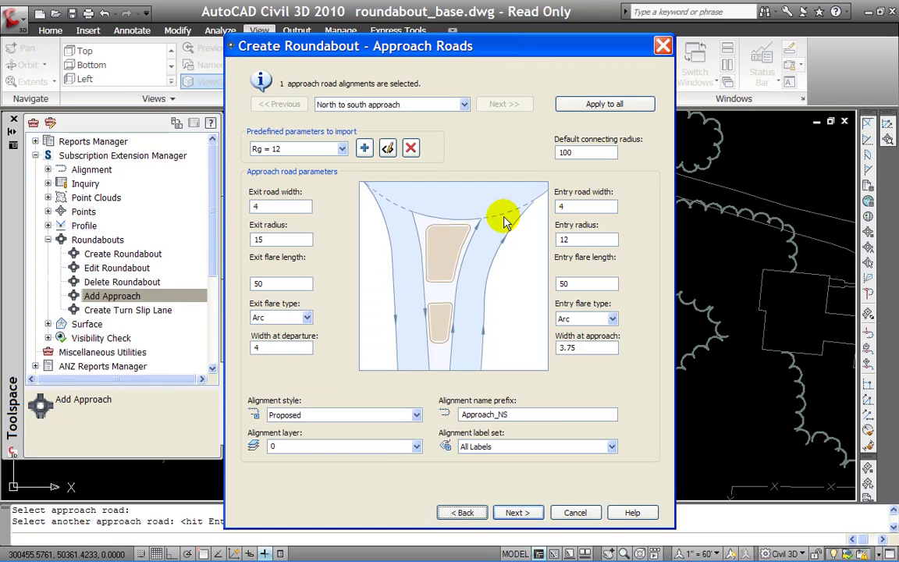
Step: Set the alignment label set of the new north to south approach to _No Labels and proceed to the islands
left_click(465, 104)
left_click(461, 117)
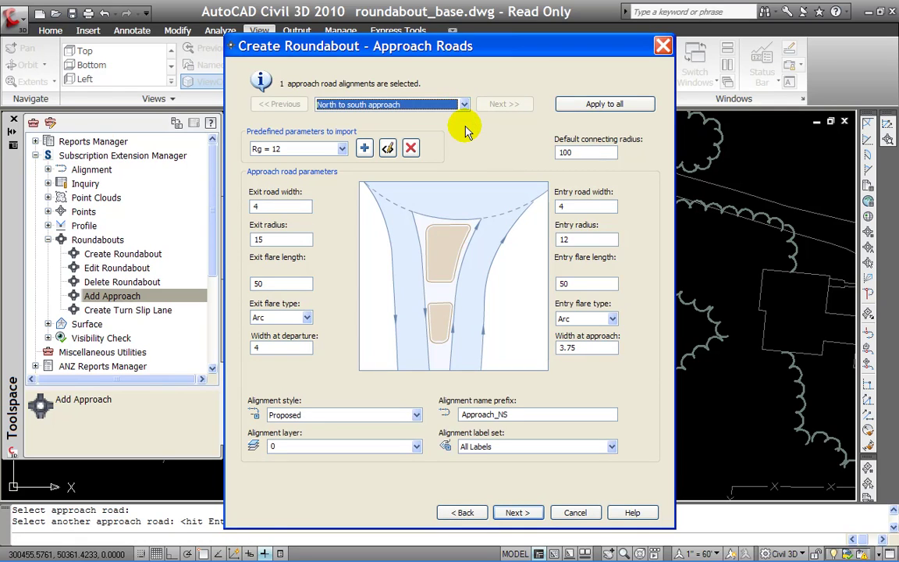
left_click(498, 448)
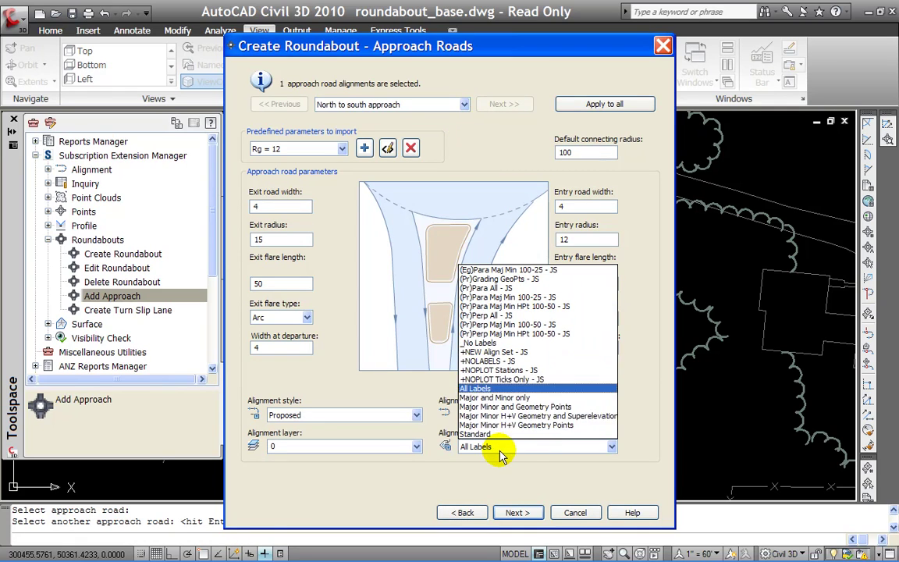
left_click(479, 343)
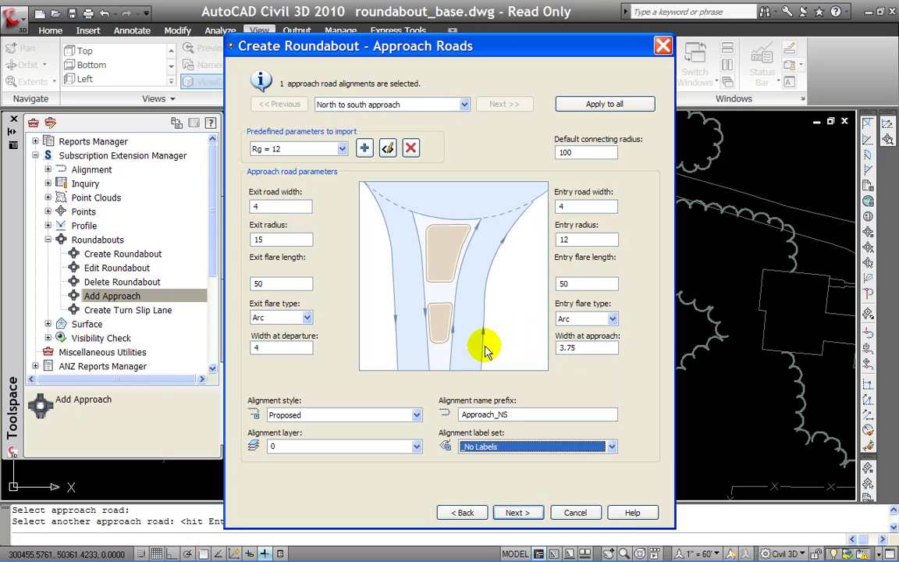
left_click(507, 512)
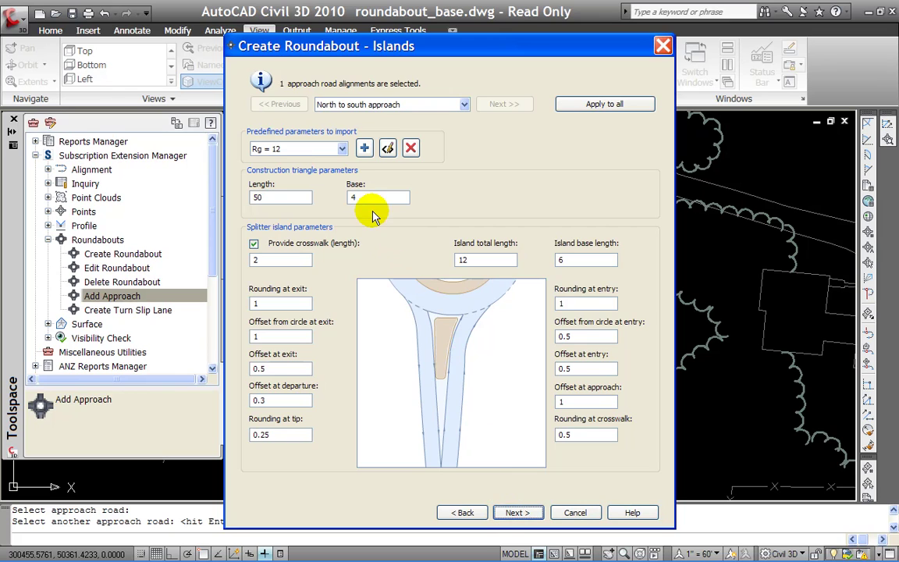
Step: Accept the island, marking and sign settings, create the new approach, and acknowledge the warning
left_click(518, 513)
left_click(518, 513)
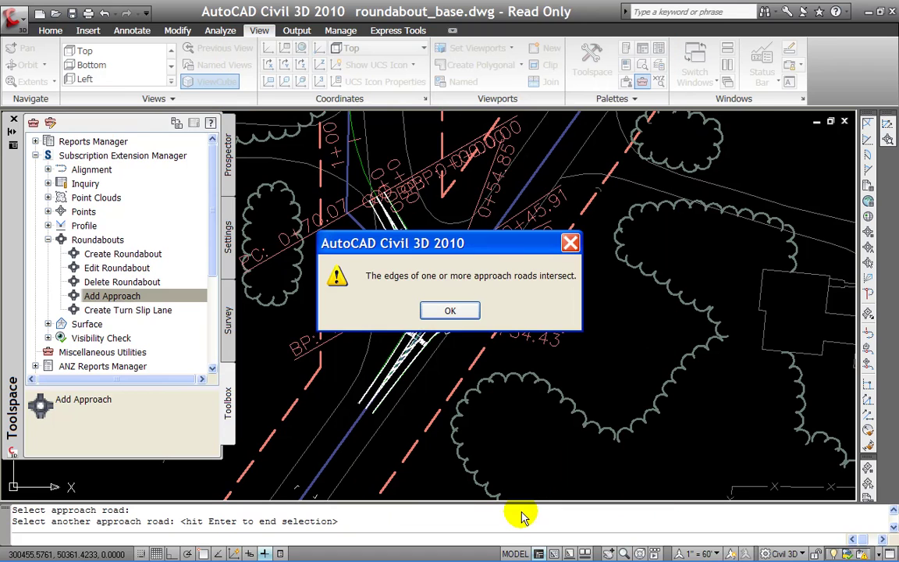
left_click(464, 312)
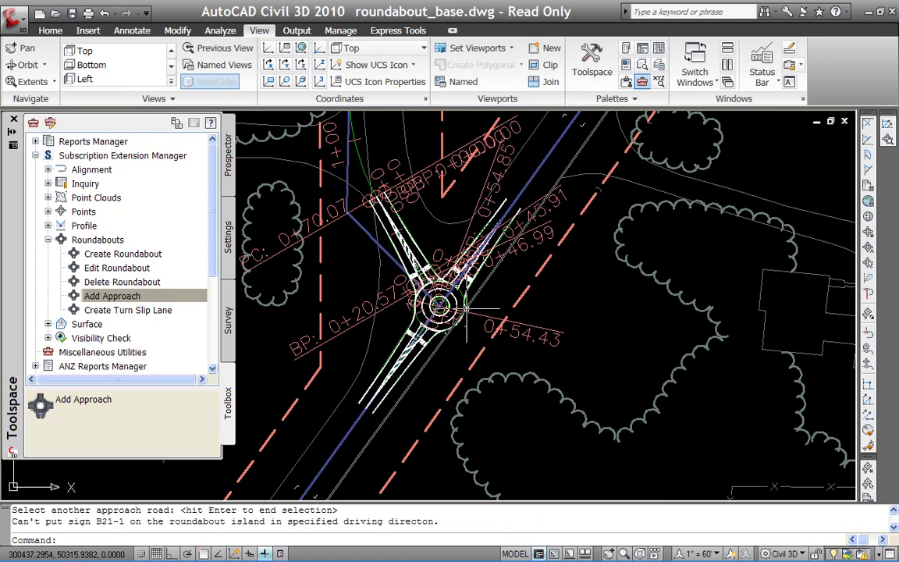
Step: Examine the road edges and markings where the two northern approaches meet at the roundabout
scroll(437, 246, "up", 5)
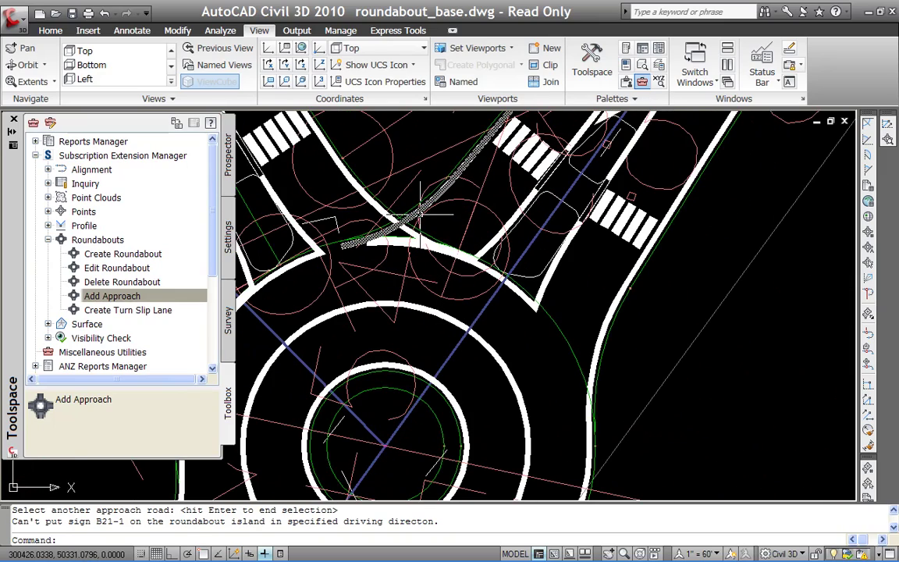
scroll(441, 234, "down", 3)
scroll(441, 230, "up", 3)
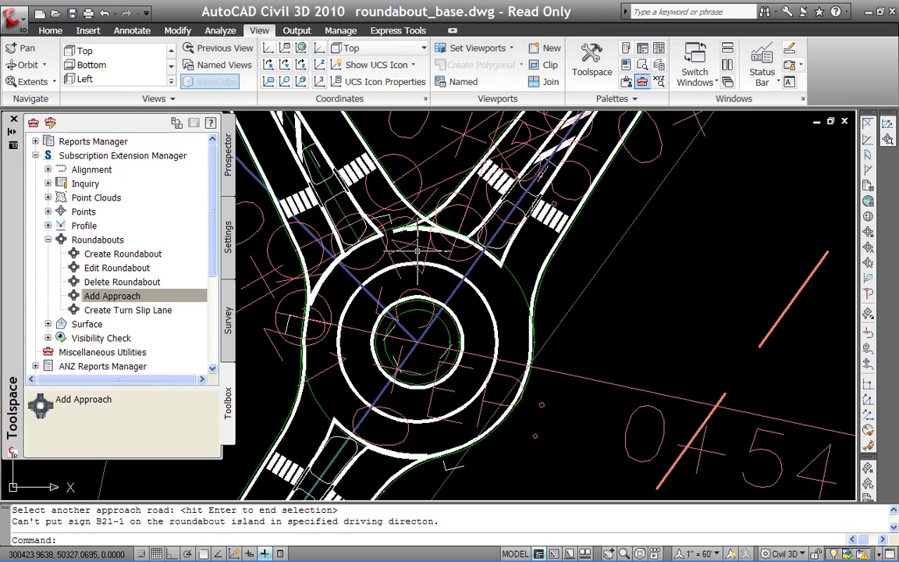
scroll(417, 251, "up", 2)
scroll(418, 251, "down", 2)
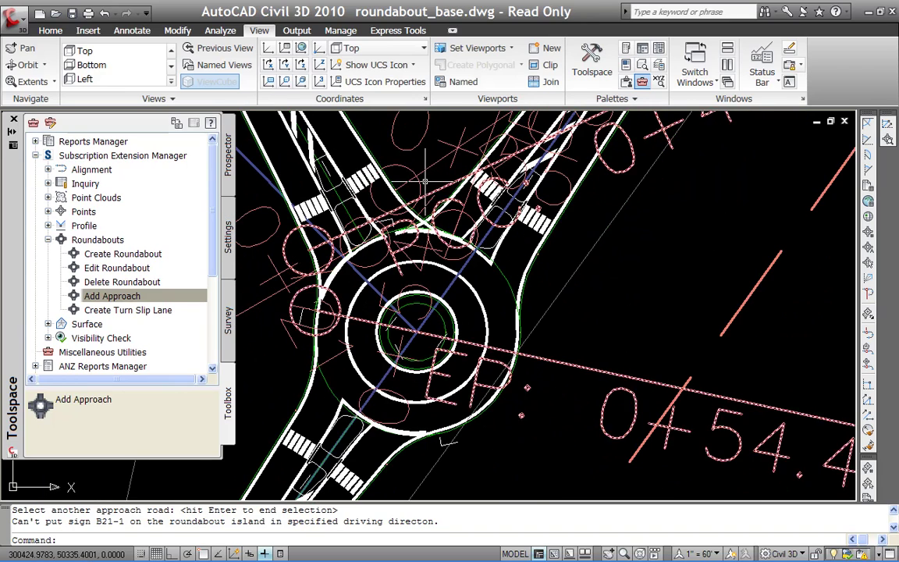
middle_click_drag(427, 180, 433, 257)
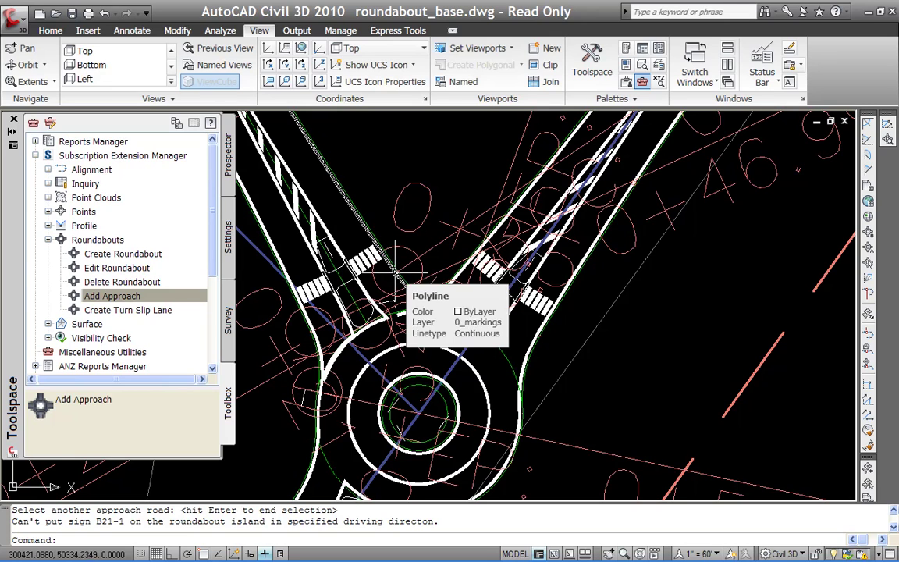
scroll(433, 284, "down", 1)
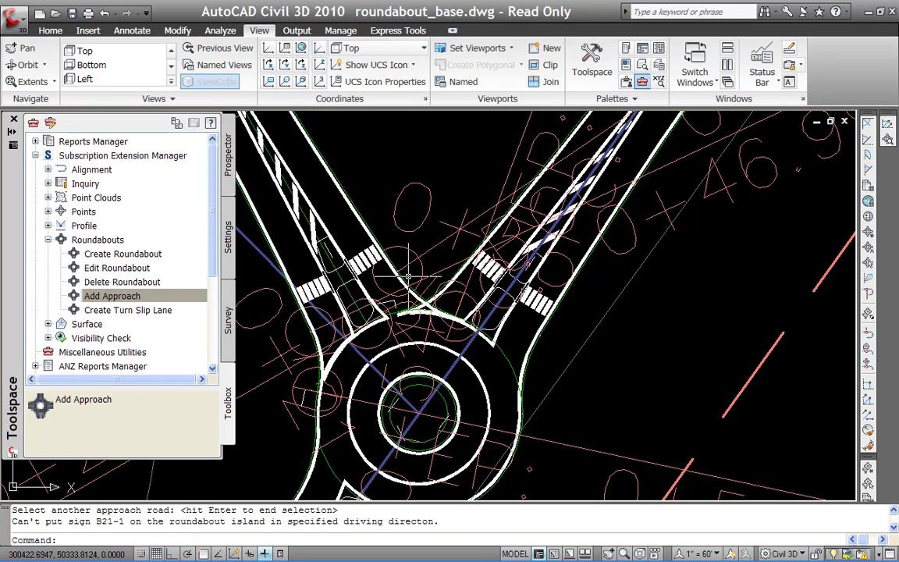
scroll(385, 201, "down", 2)
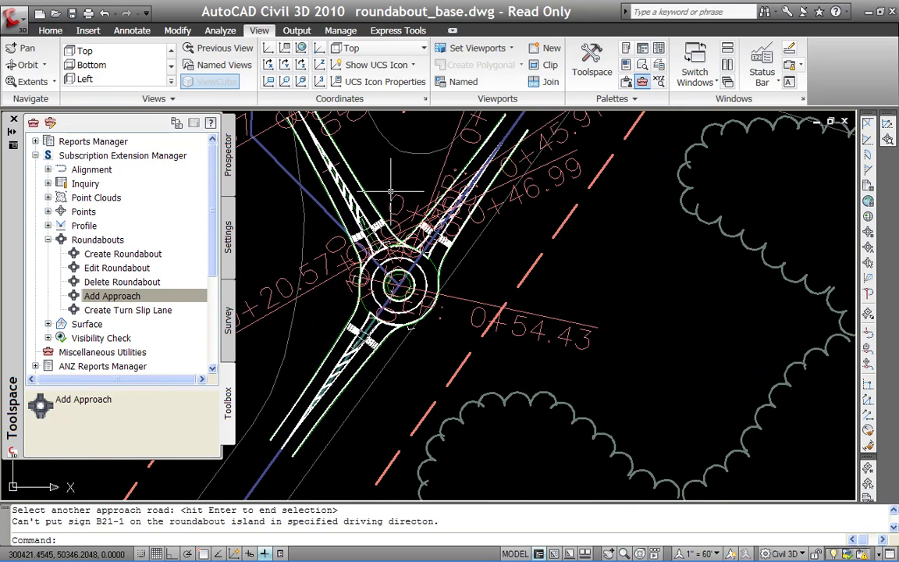
scroll(384, 201, "down", 2)
scroll(441, 247, "up", 1)
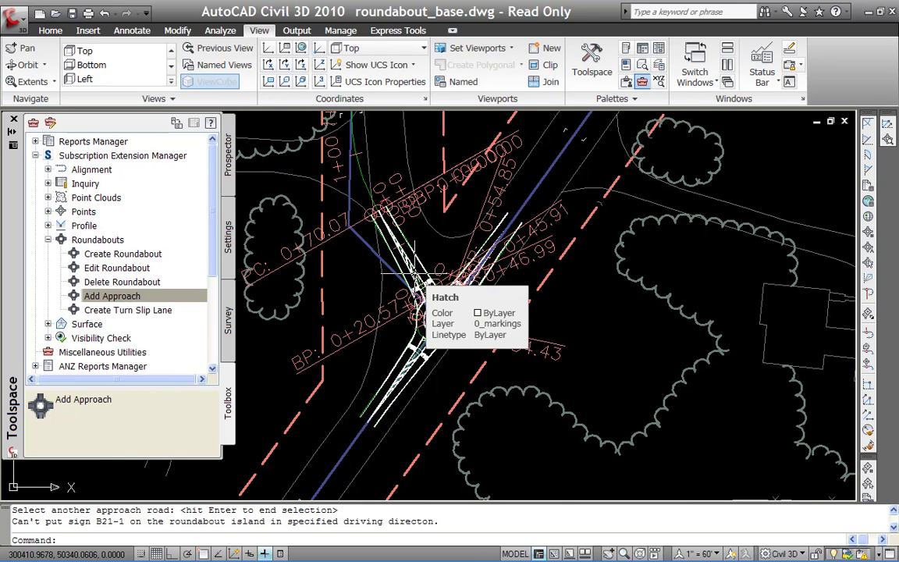
Step: Open the roundabout's parameters for editing by selecting its northwest approach
left_click(134, 292)
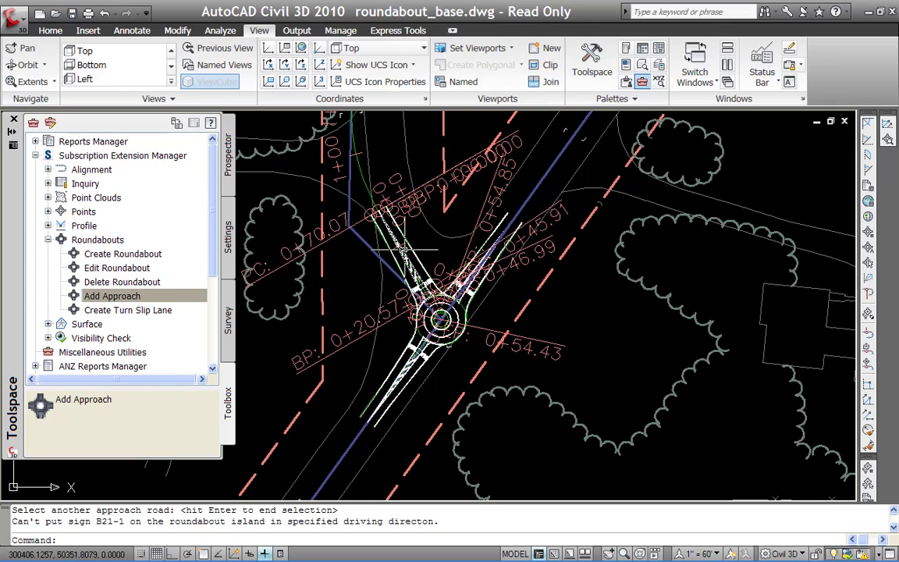
left_click(142, 301)
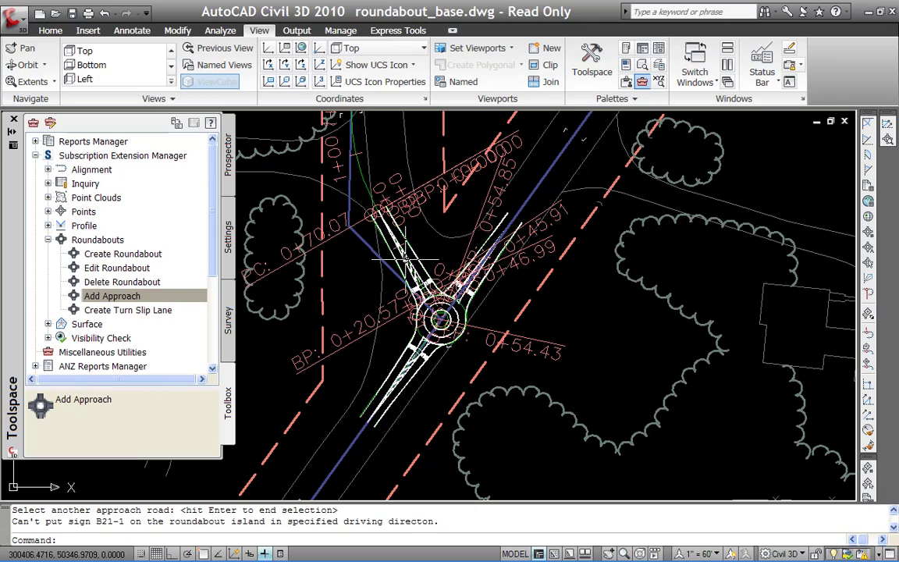
double_click(114, 268)
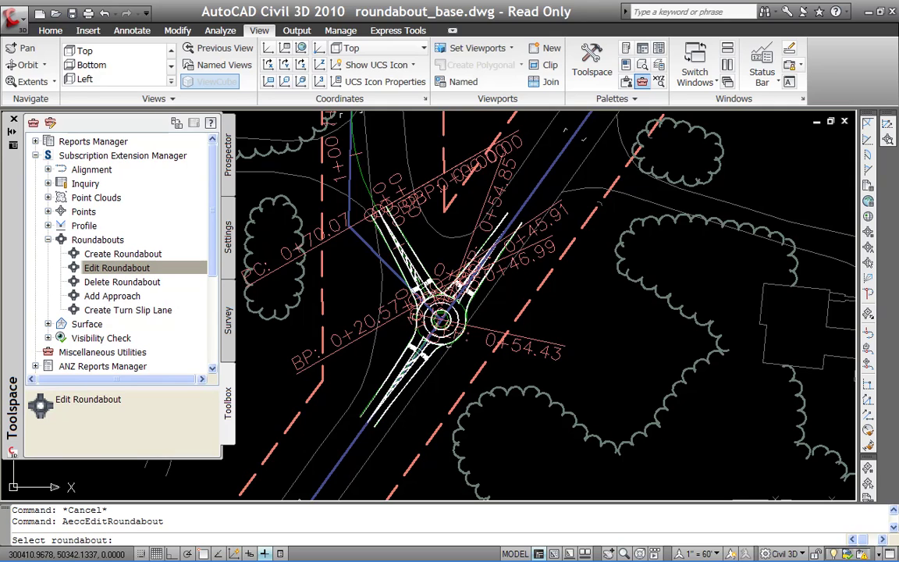
left_click(411, 271)
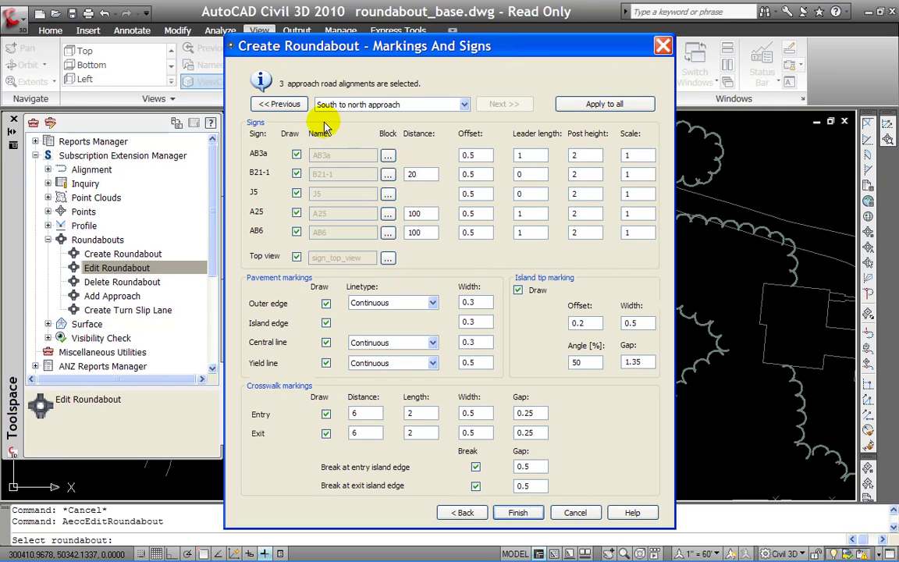
Step: Go back to the roundabout's circulatory road settings and set the outer radius to 16
left_click(281, 105)
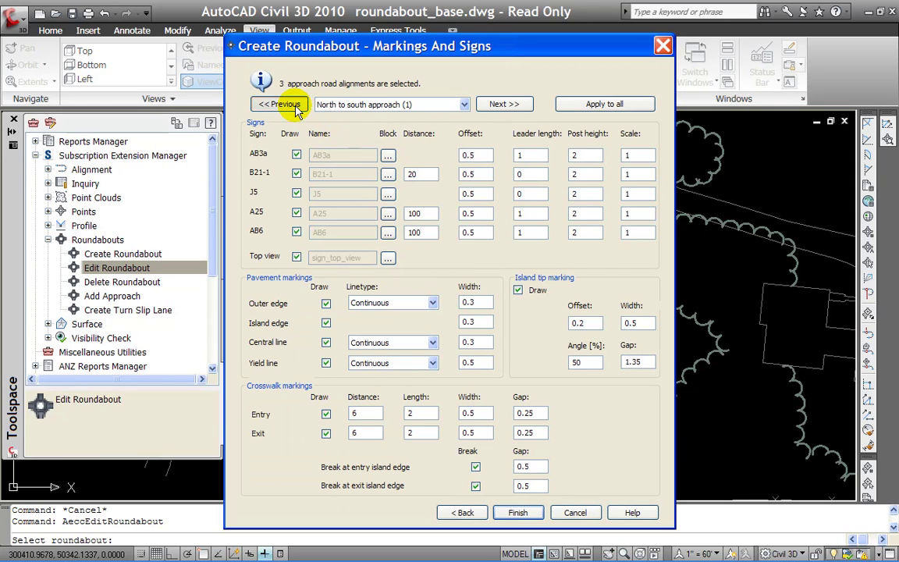
left_click(472, 512)
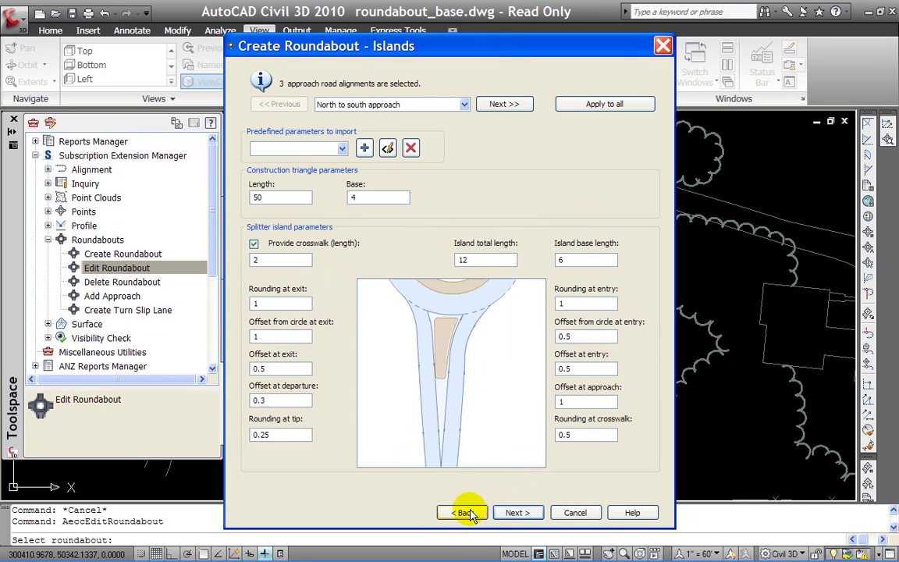
left_click(470, 512)
left_click(470, 512)
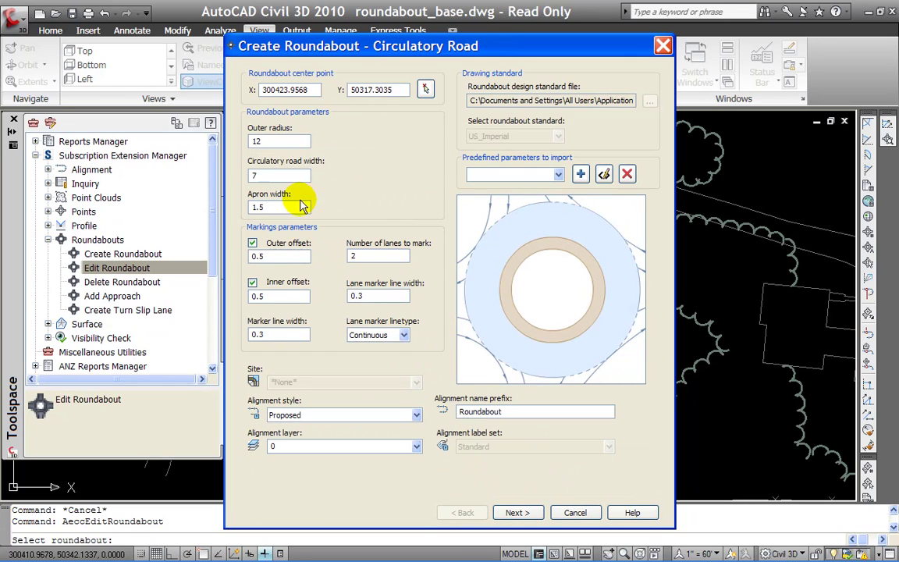
left_click(270, 141)
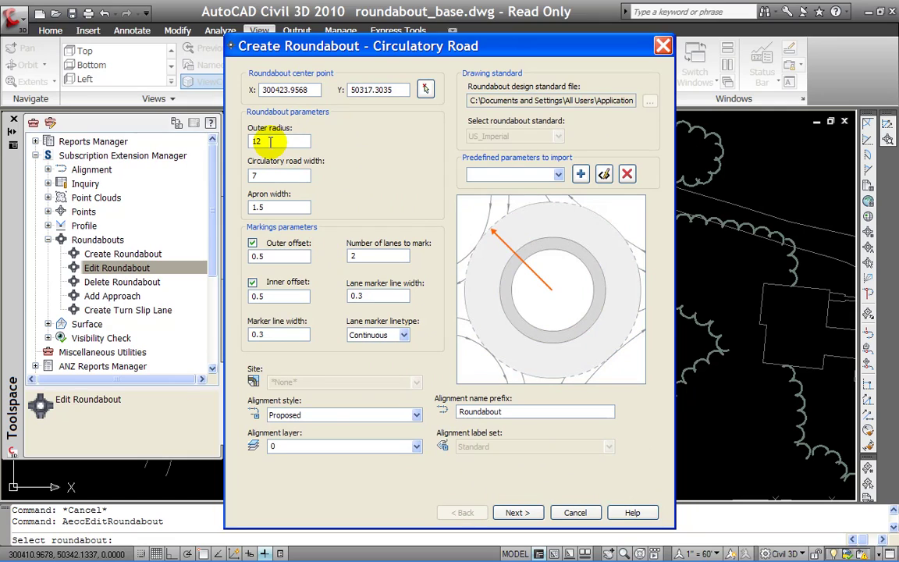
left_click_drag(270, 141, 256, 141)
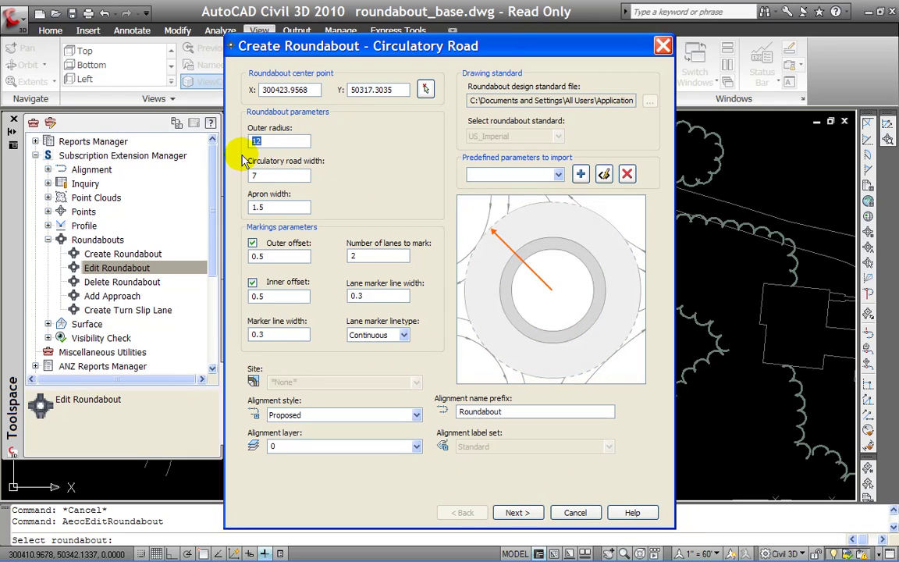
type("16")
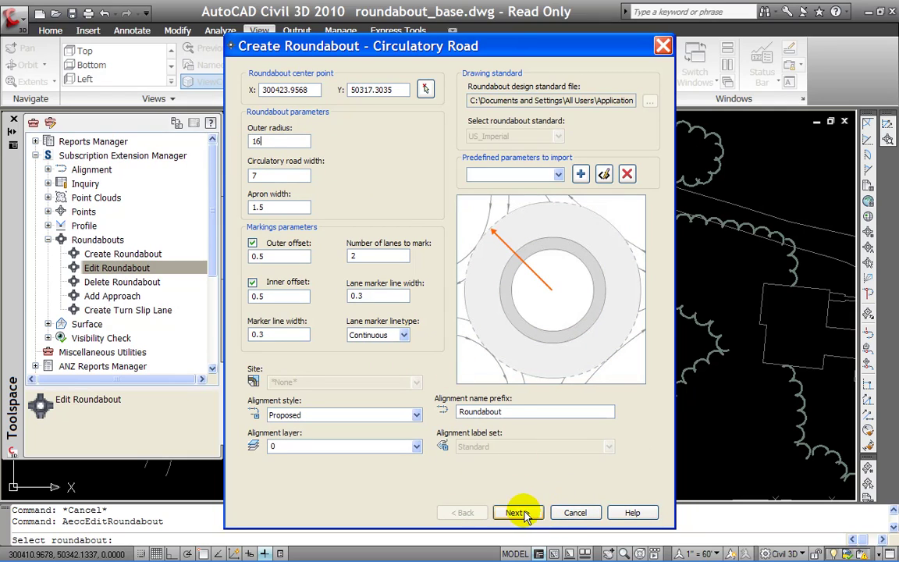
Step: Finish the roundabout edit with the remaining approach, island, marking and sign settings as they are, and acknowledge the warning
left_click(524, 514)
left_click(519, 513)
left_click(519, 513)
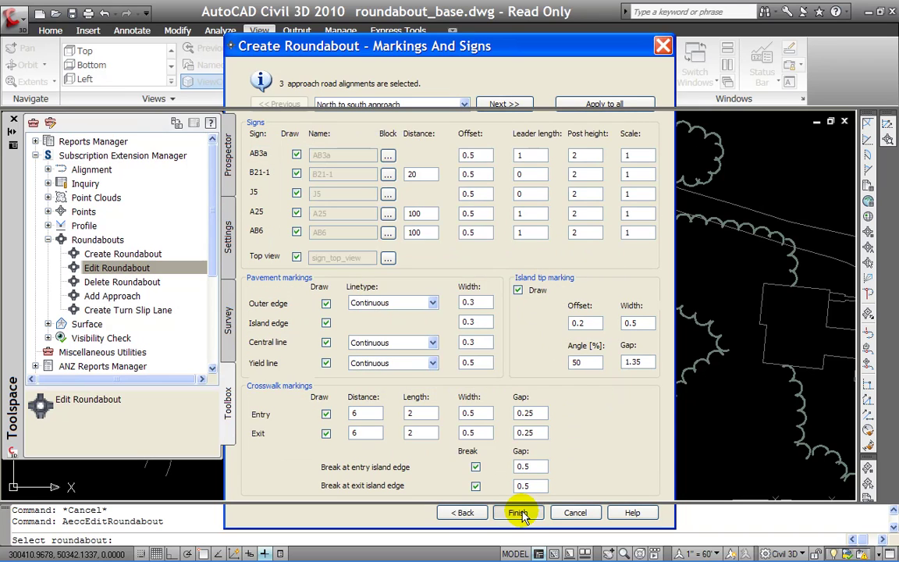
left_click(519, 512)
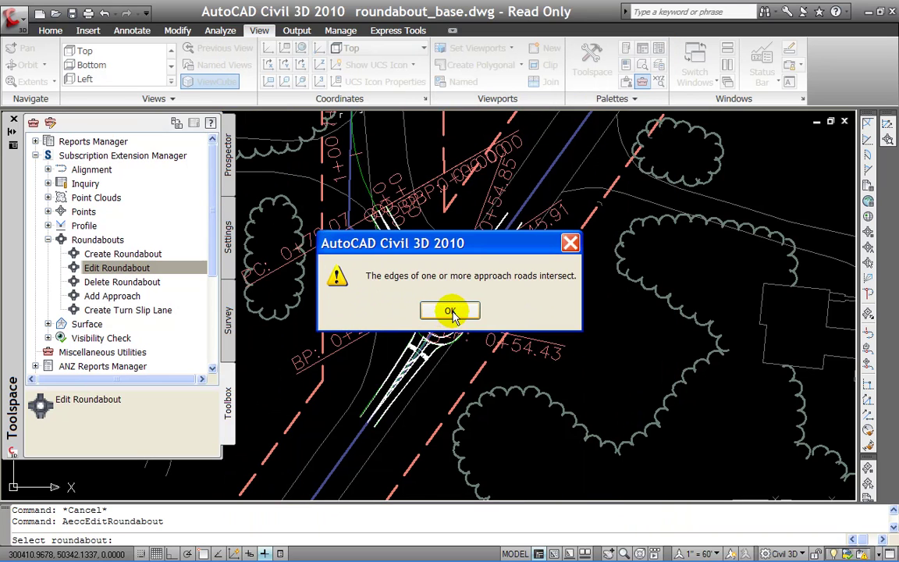
left_click(451, 312)
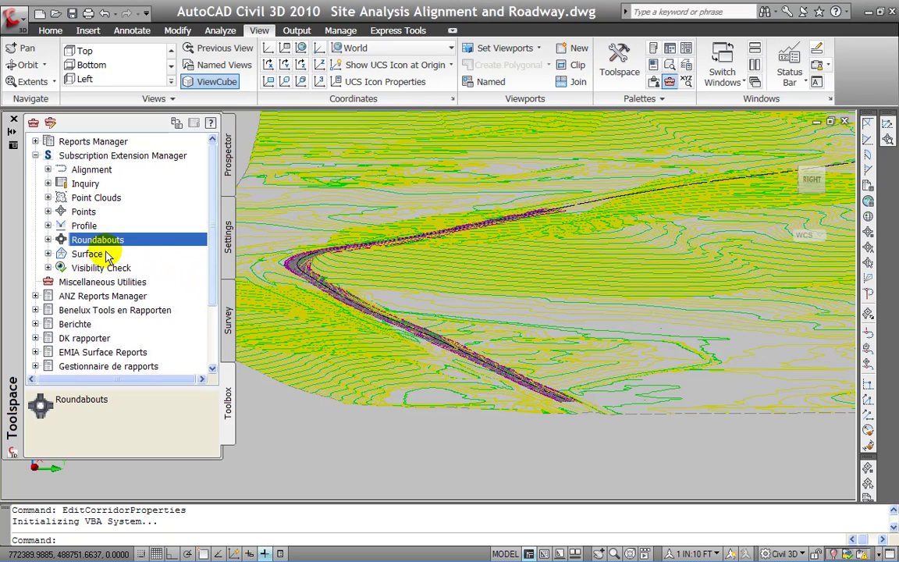
Step: Start a Drive visibility check along the road alignment using the P_Prof (1) profile
left_click(48, 268)
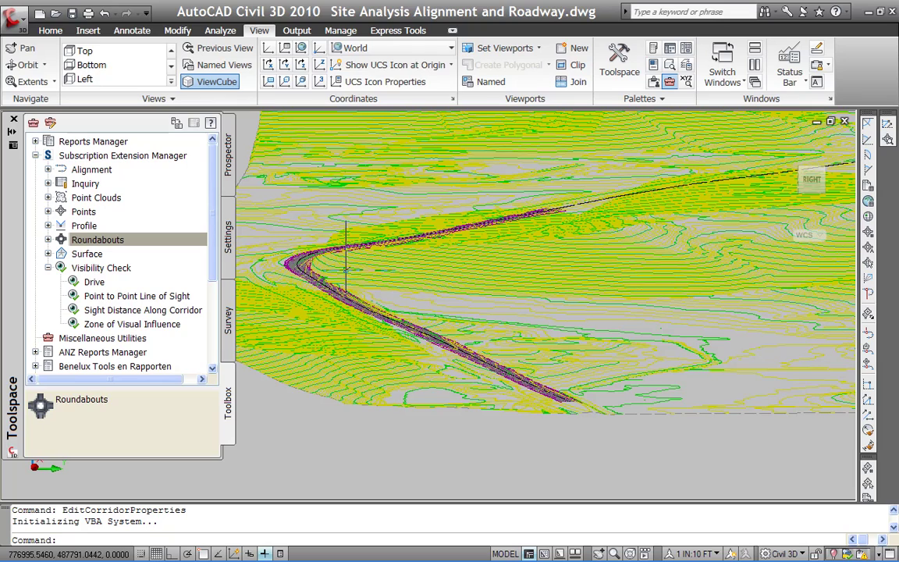
double_click(94, 283)
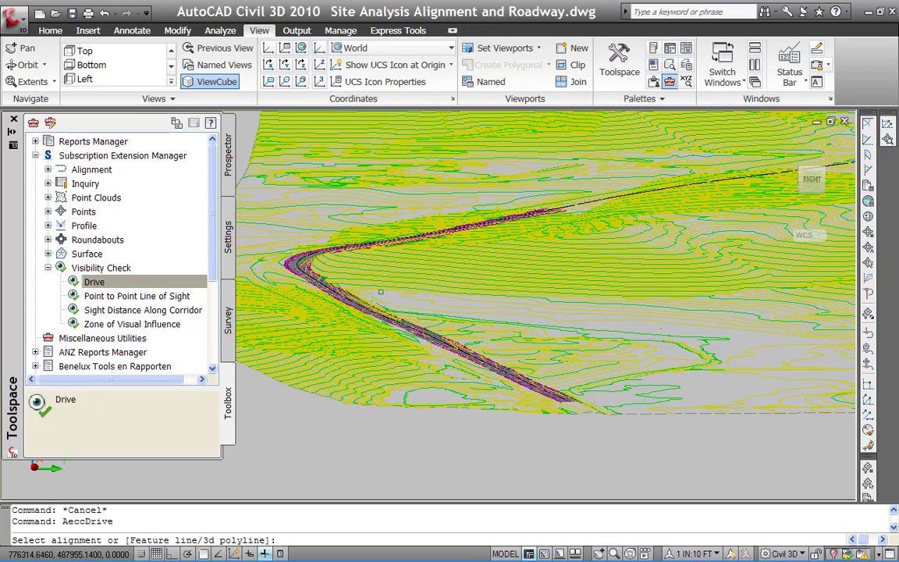
key("Return")
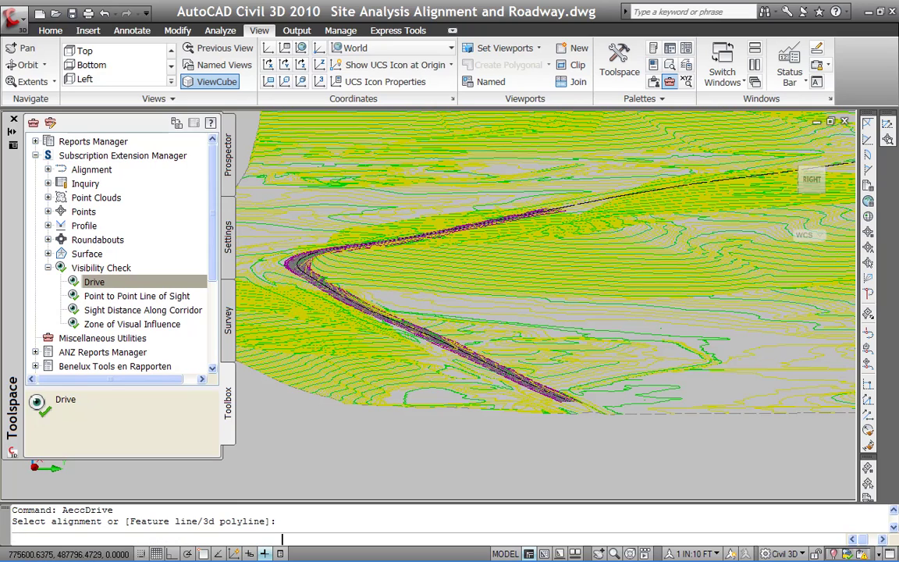
left_click(449, 431)
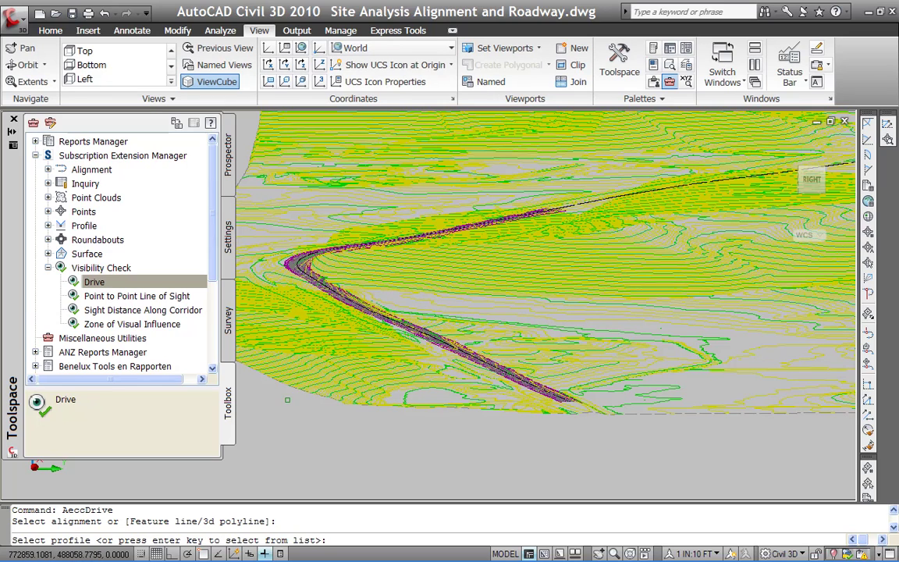
key("Return")
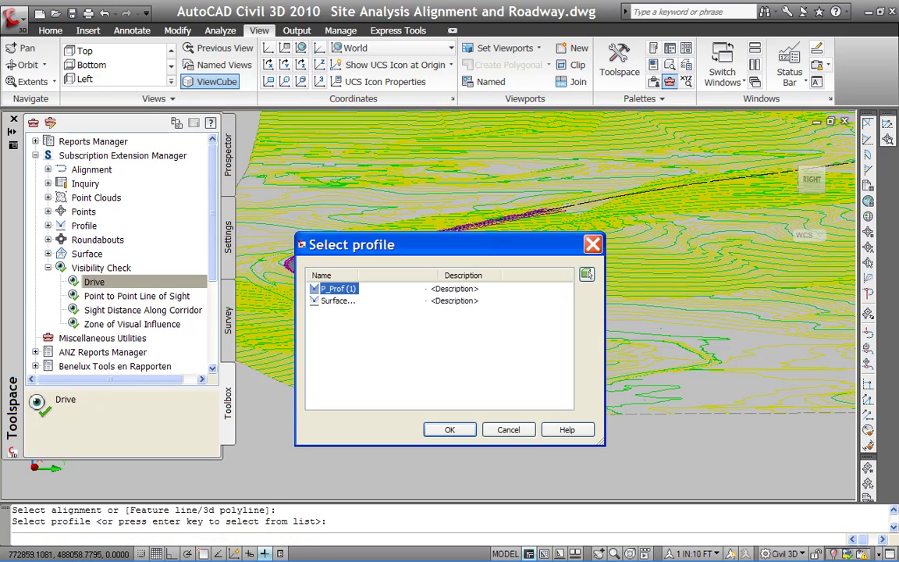
left_click(443, 431)
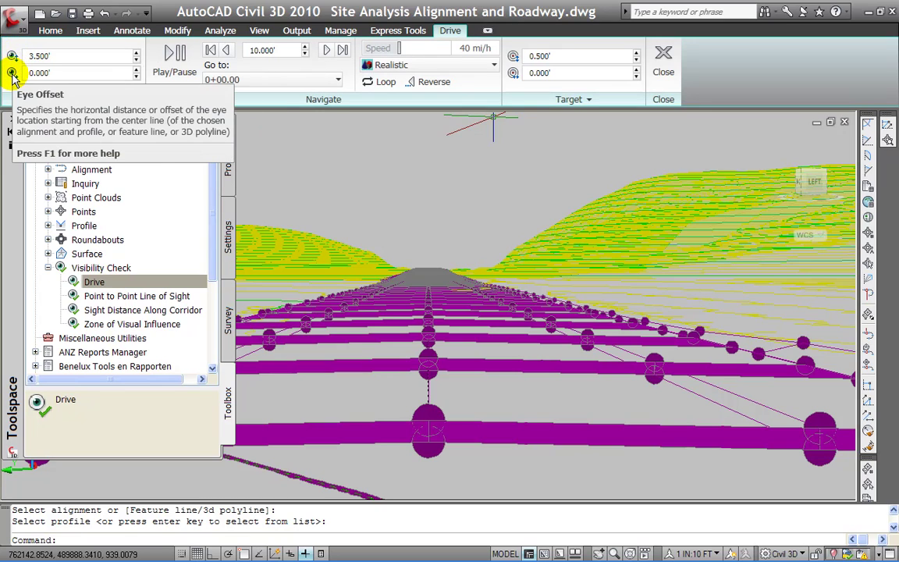
Step: Set the drive's eye height to 5 feet and its eye offset to 6 feet
left_click(47, 55)
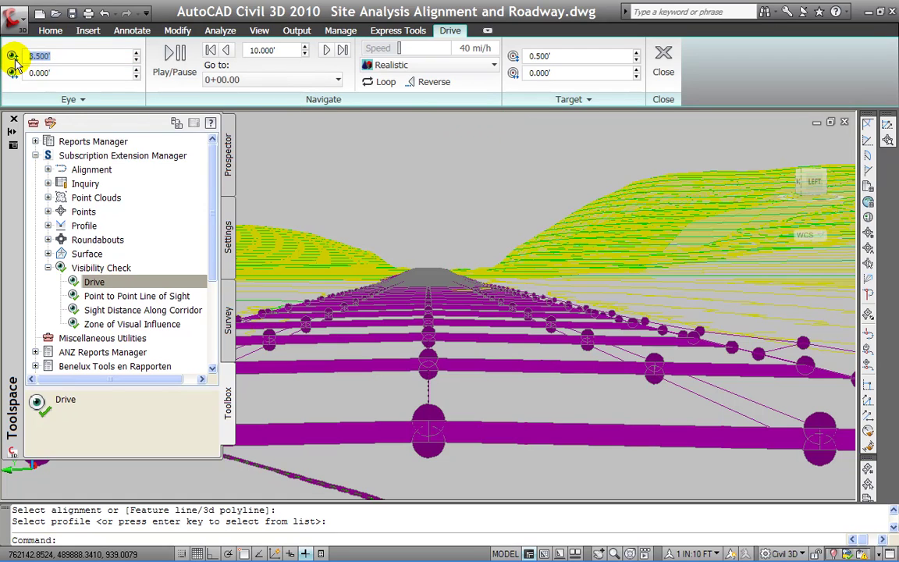
type("5")
left_click(61, 72)
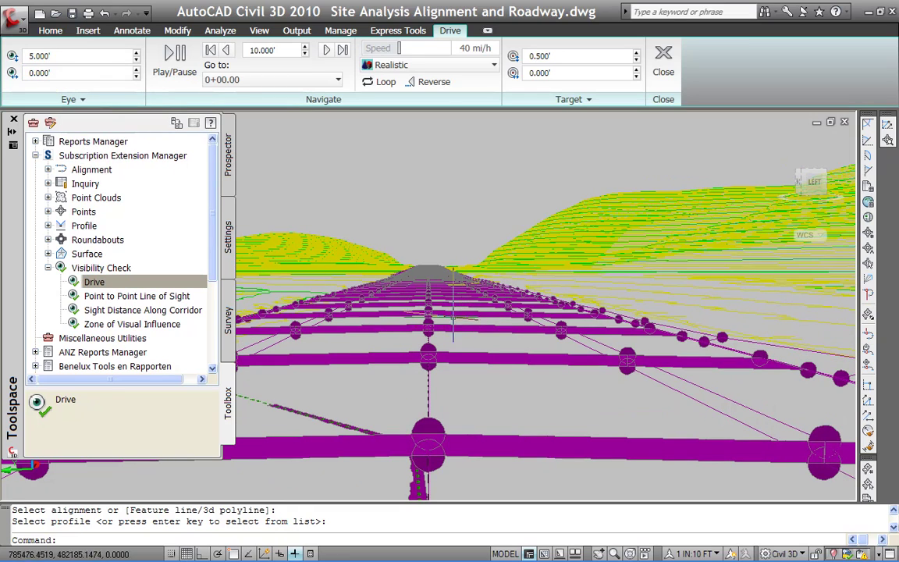
left_click(39, 73)
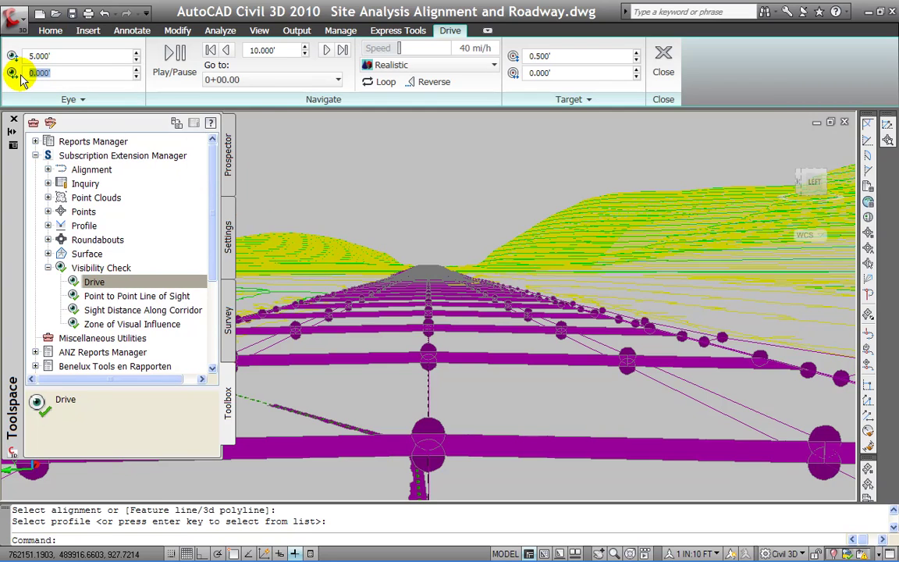
type("6")
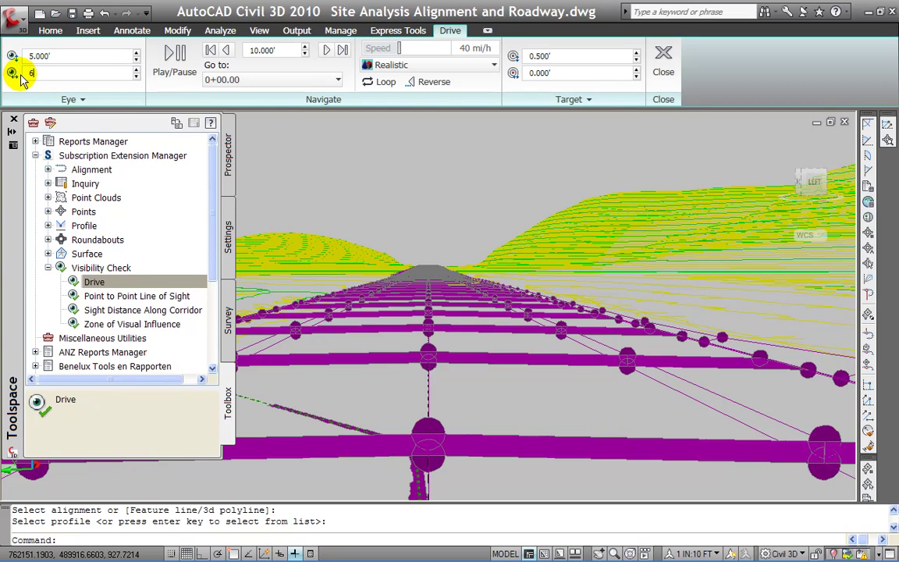
left_click(85, 55)
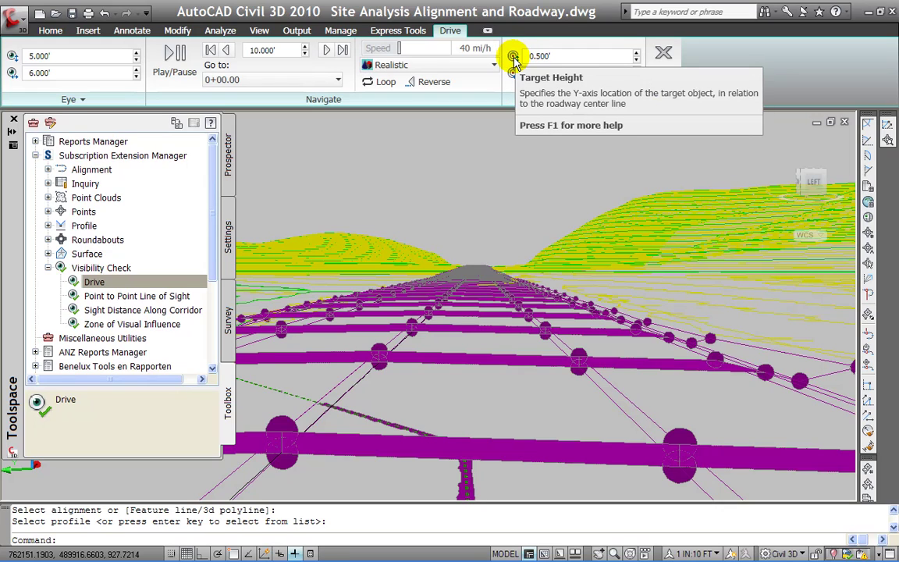
Step: Set the drive's target height to 1.5 feet and keep the target offset at 0
left_click(540, 55)
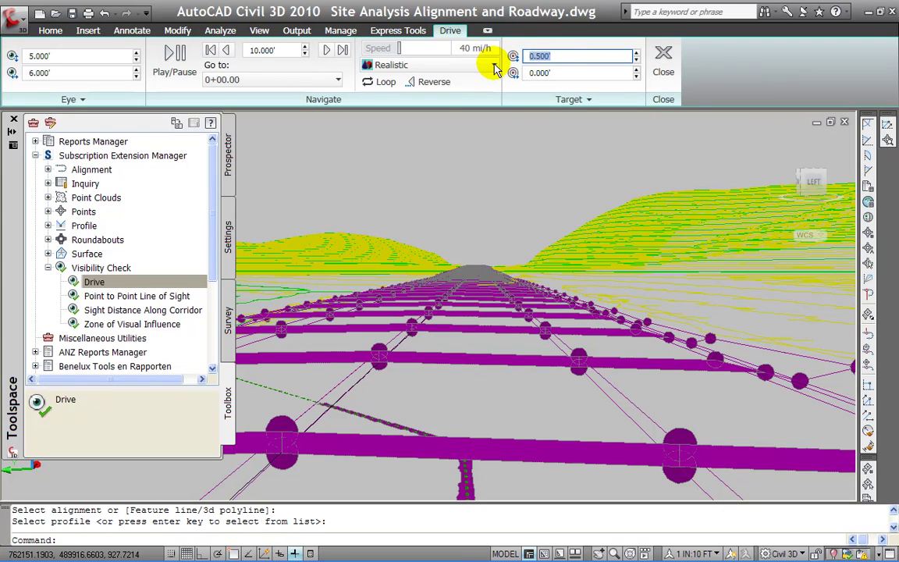
type("1")
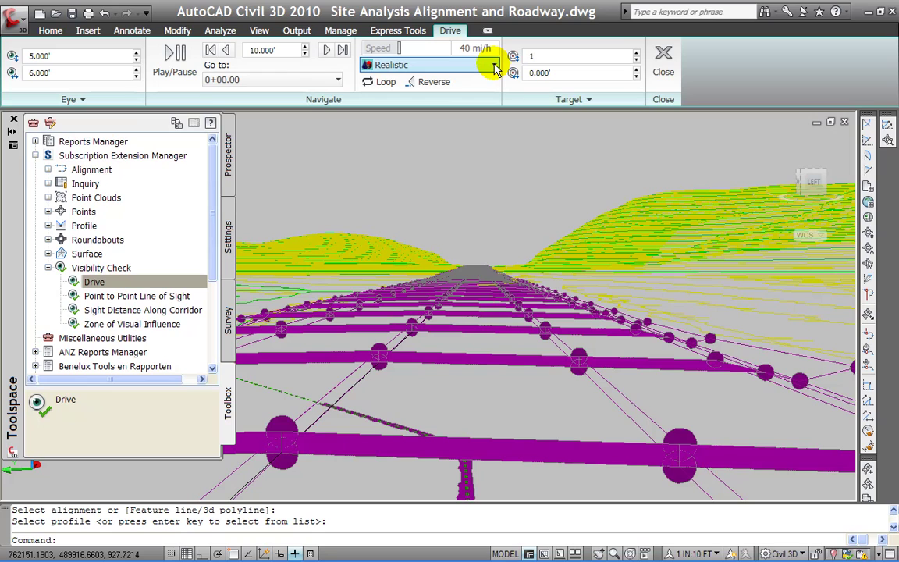
type(".5")
left_click(537, 72)
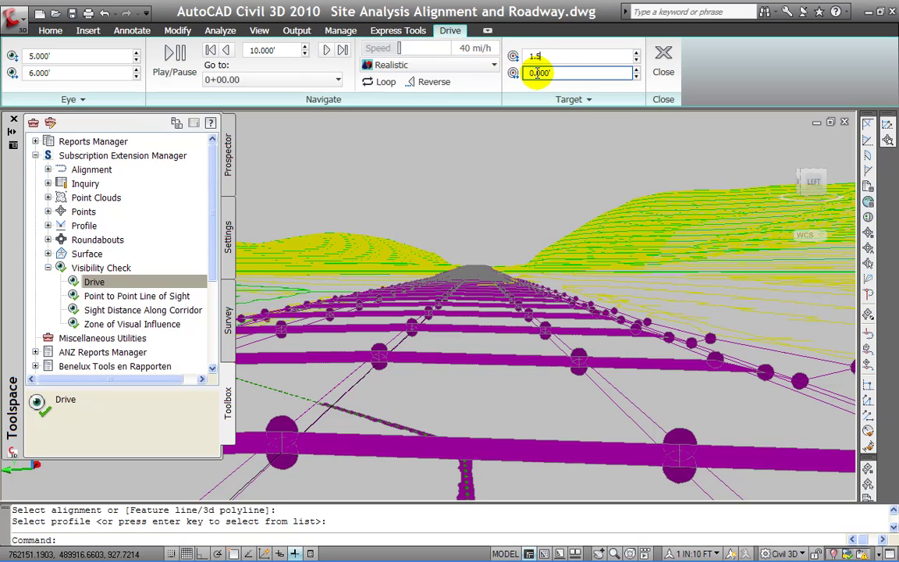
left_click(552, 72)
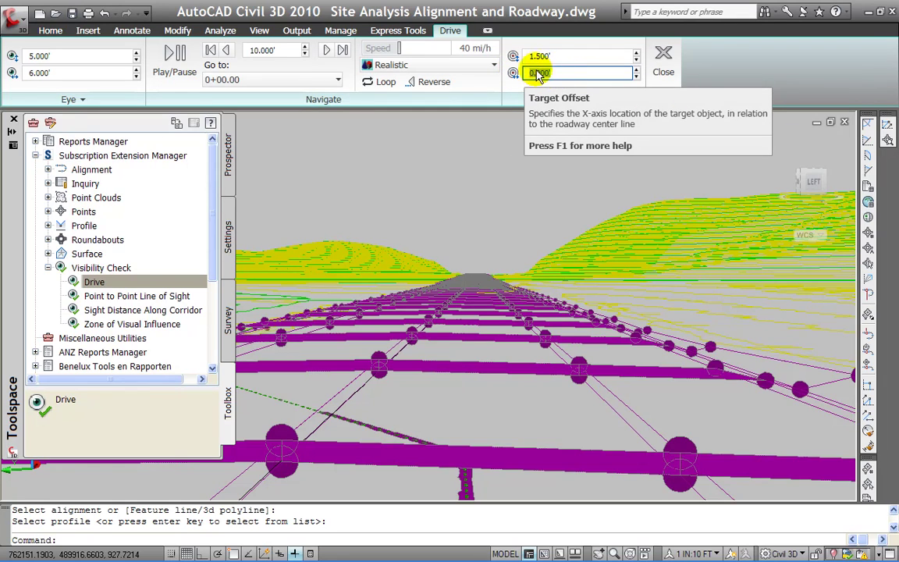
left_click(462, 298)
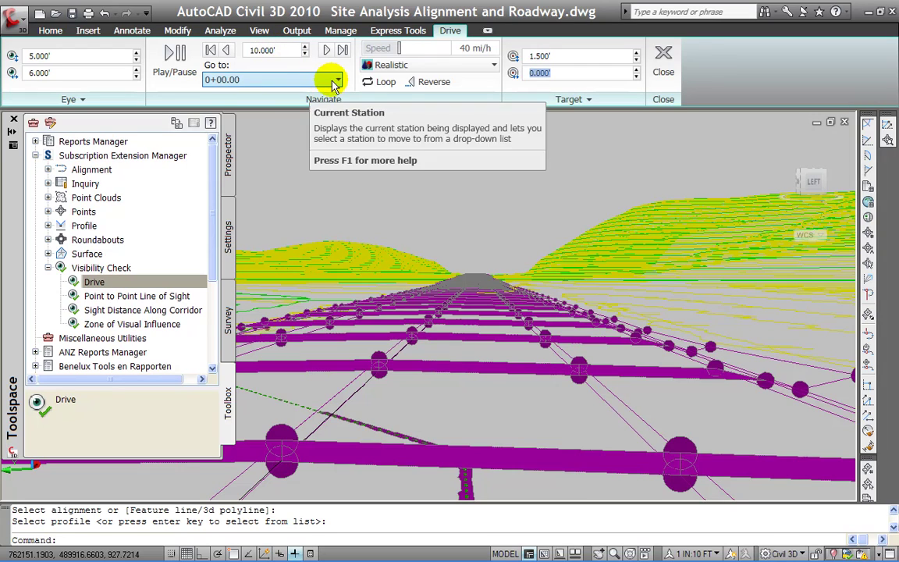
Step: Move the drive's current position along the alignment to station 33+00.00
left_click(340, 82)
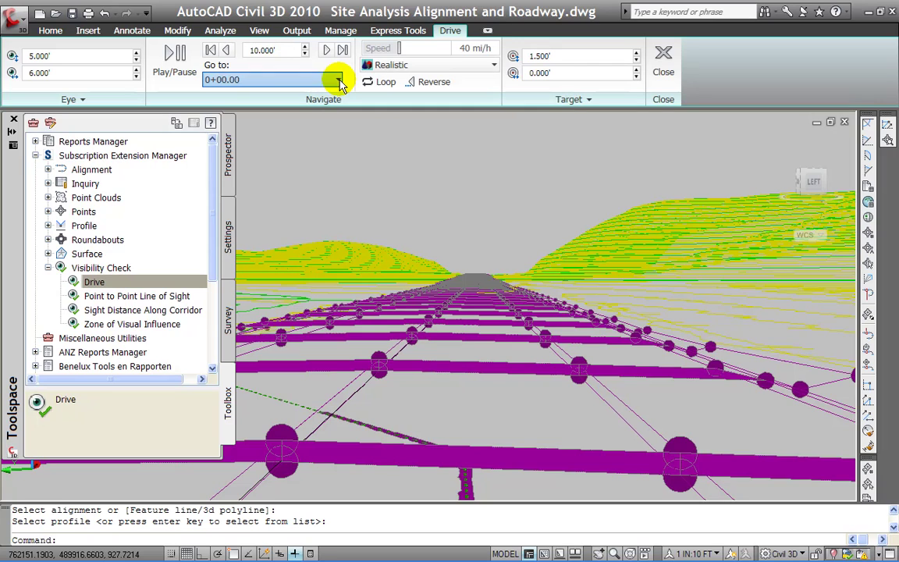
left_click_drag(341, 105, 334, 194)
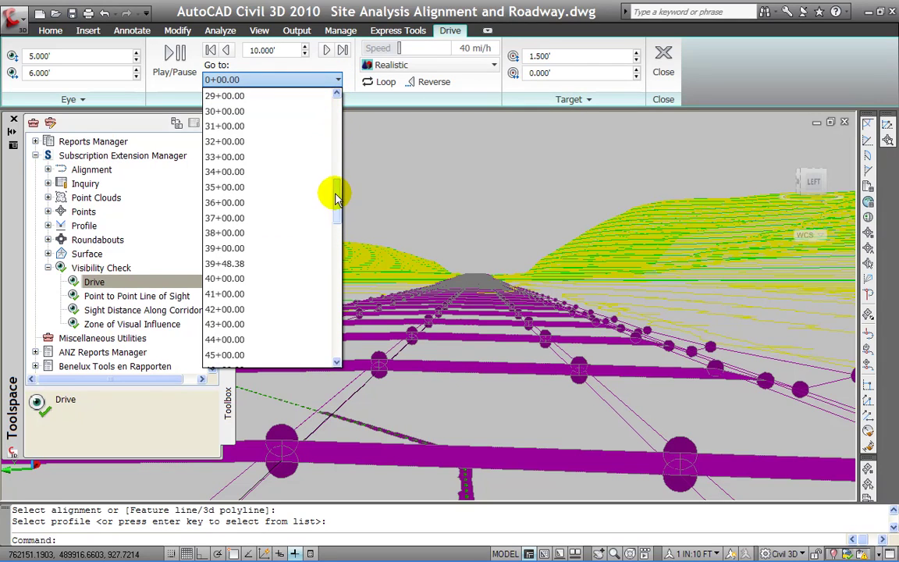
left_click(267, 157)
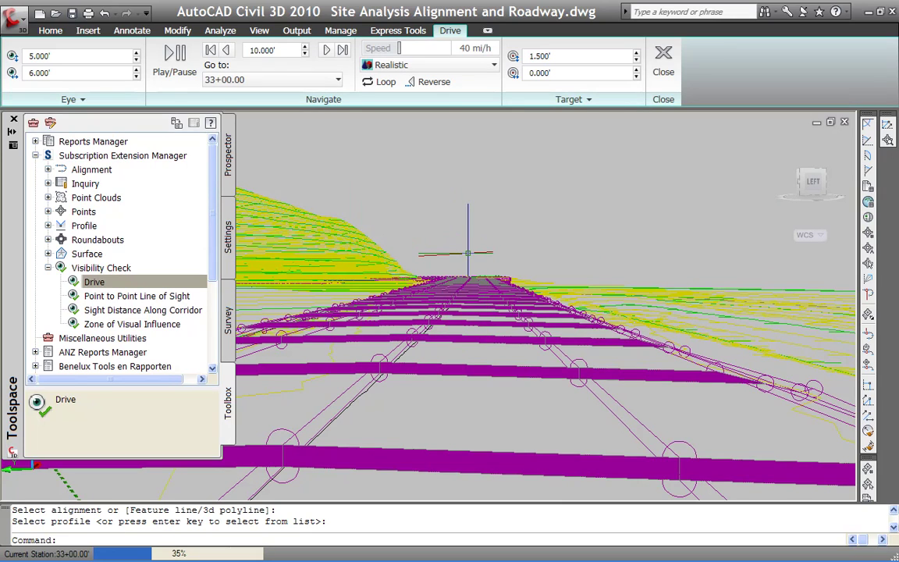
left_click(495, 68)
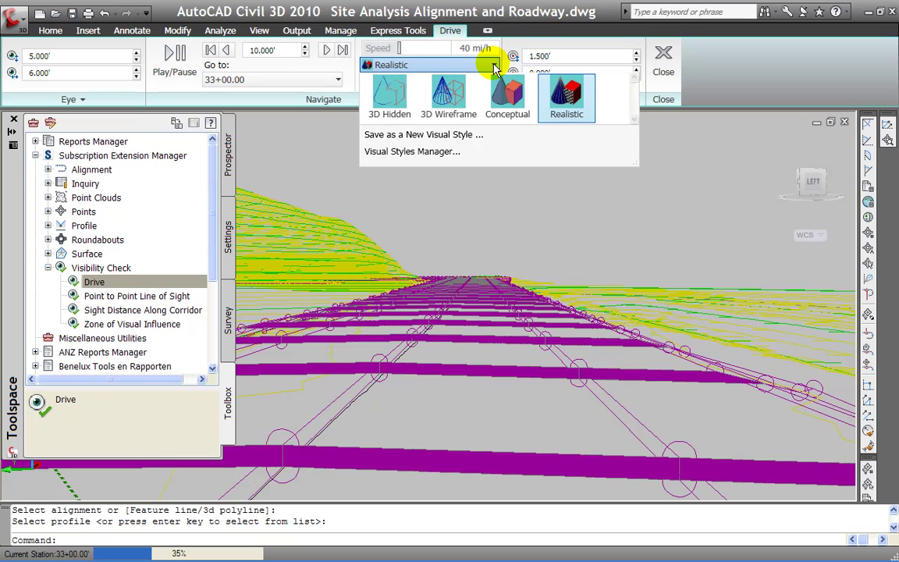
left_click(489, 189)
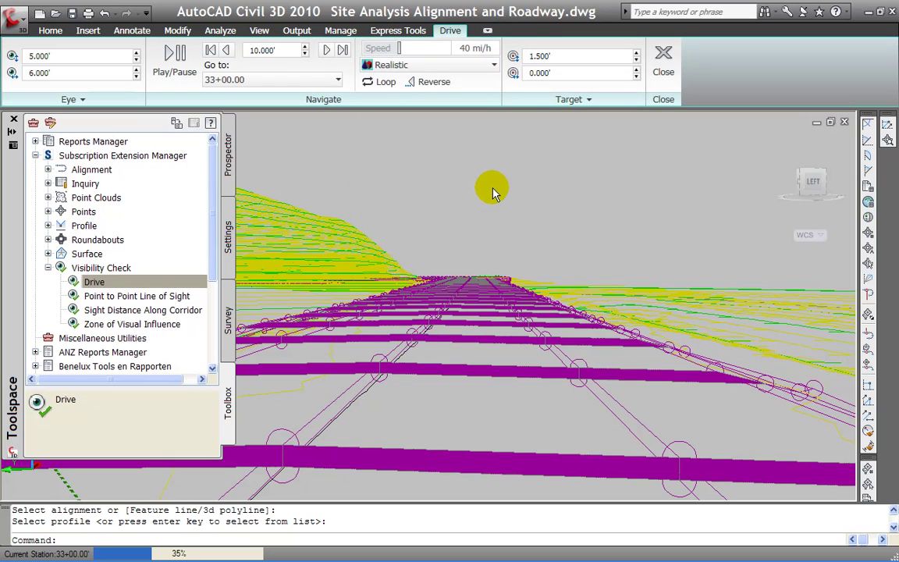
left_click(383, 82)
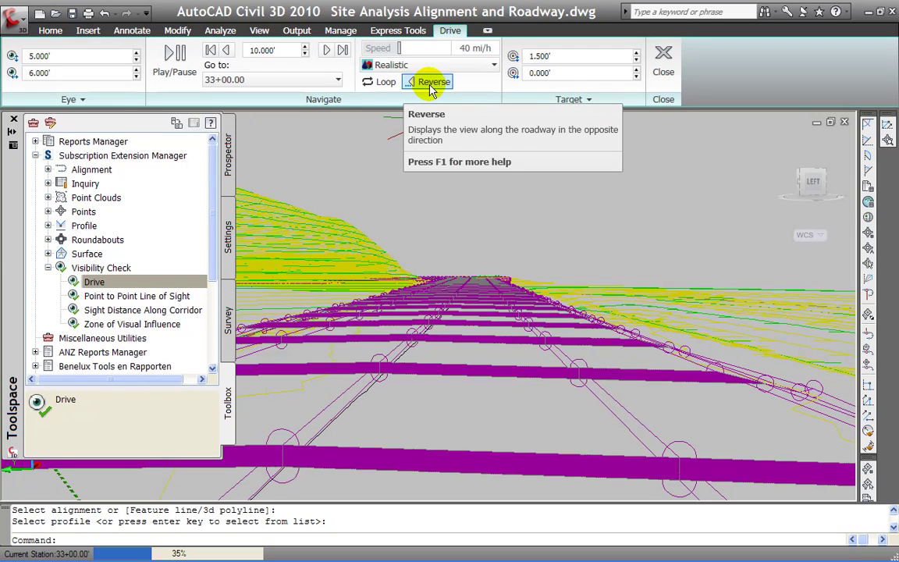
Step: Set the drive speed to 80 mi/h and play the drive along the road
left_click_drag(397, 48, 459, 49)
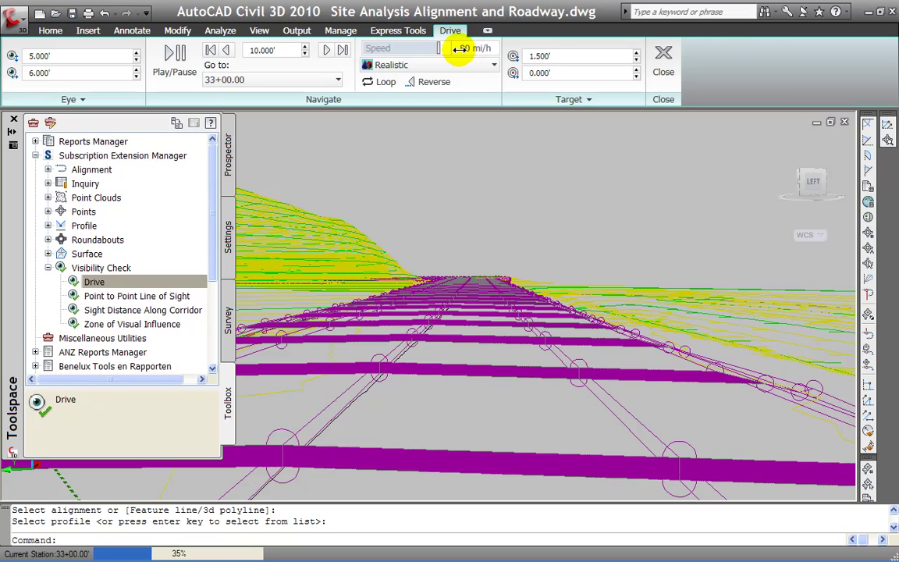
left_click(172, 57)
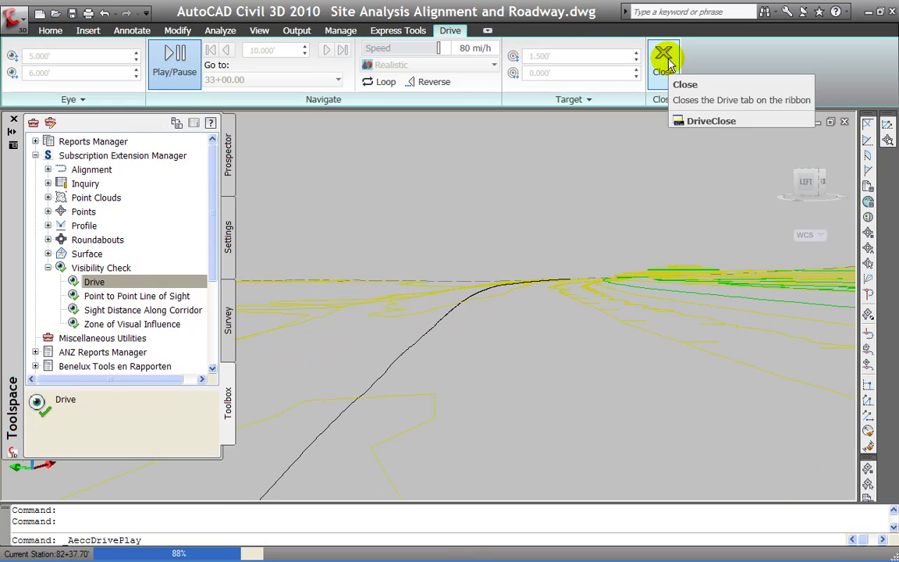
Step: Check the additional target and eye options of the drive and exit the Drive mode
left_click(587, 100)
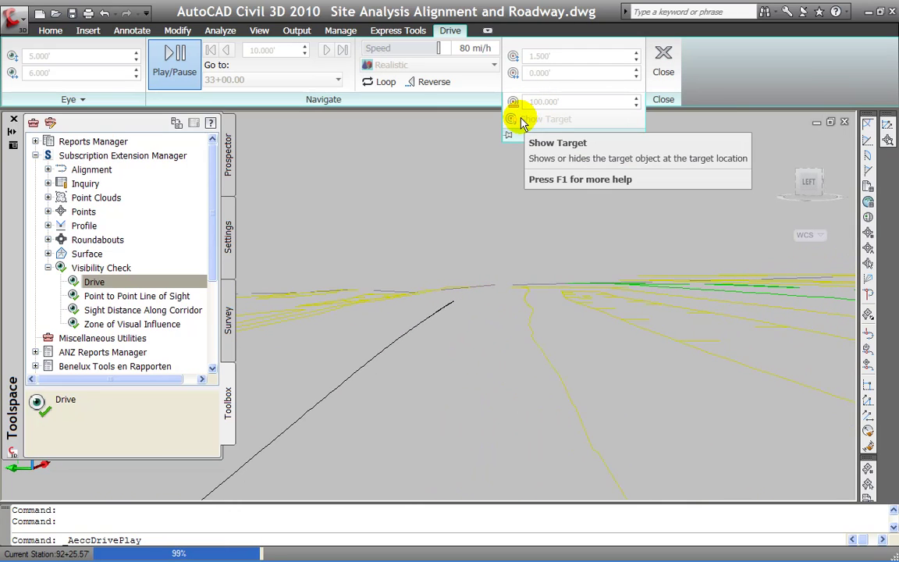
left_click(83, 98)
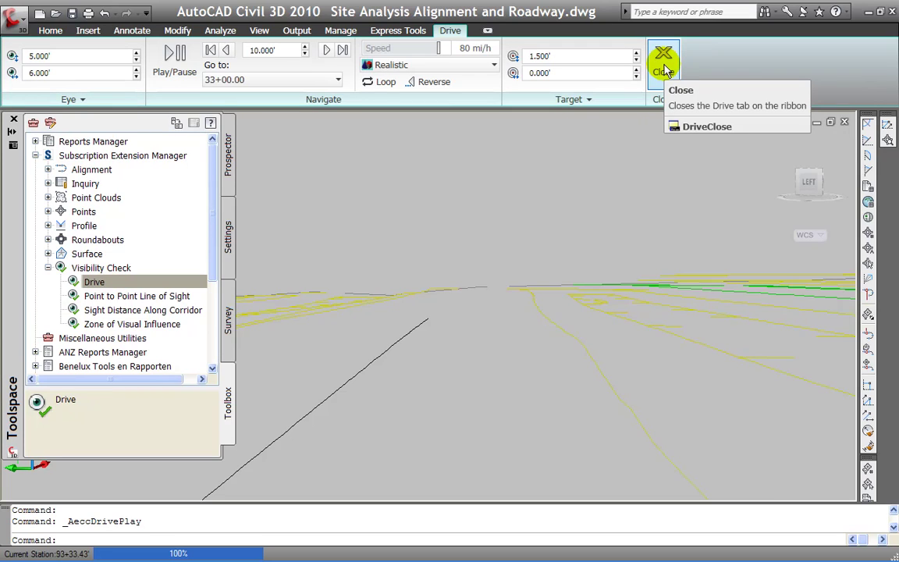
left_click(664, 67)
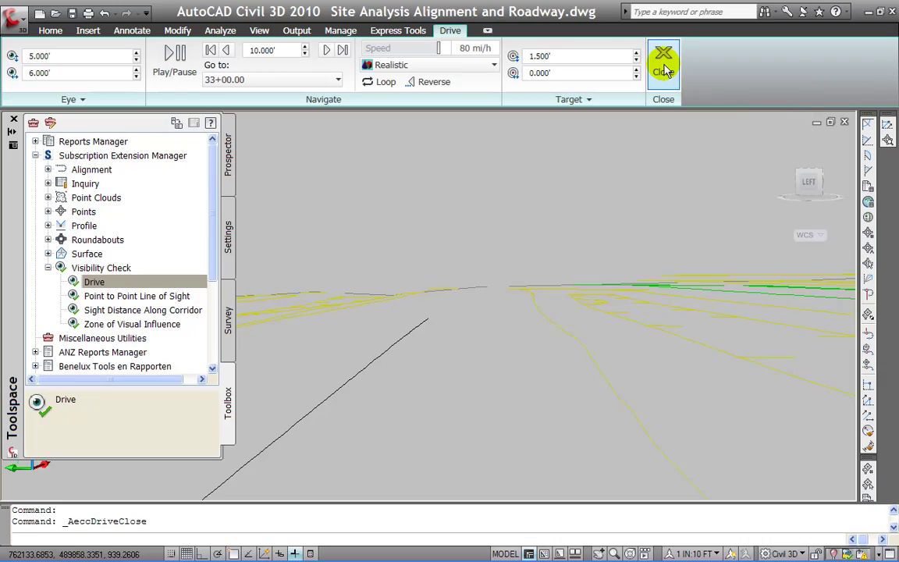